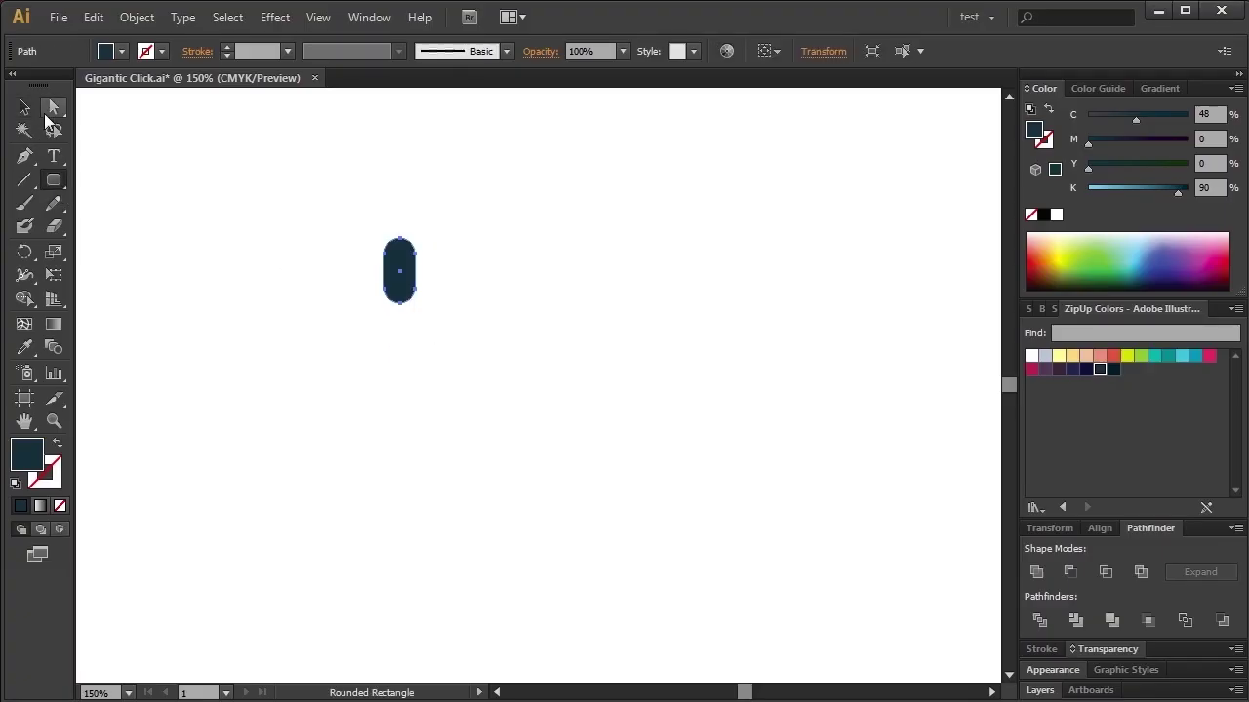
# Place the inner face shape inside the dark head, fill it peach, and enlarge both
pyautogui.moveTo(554, 238)
pyautogui.mouseDown()
pyautogui.moveTo(602, 357)
pyautogui.moveTo(429, 336)
pyautogui.mouseUp()
pyautogui.press('v')
pyautogui.click(1086, 355)
pyautogui.hotkey('ctrl', 'a')
pyautogui.click(1099, 528)
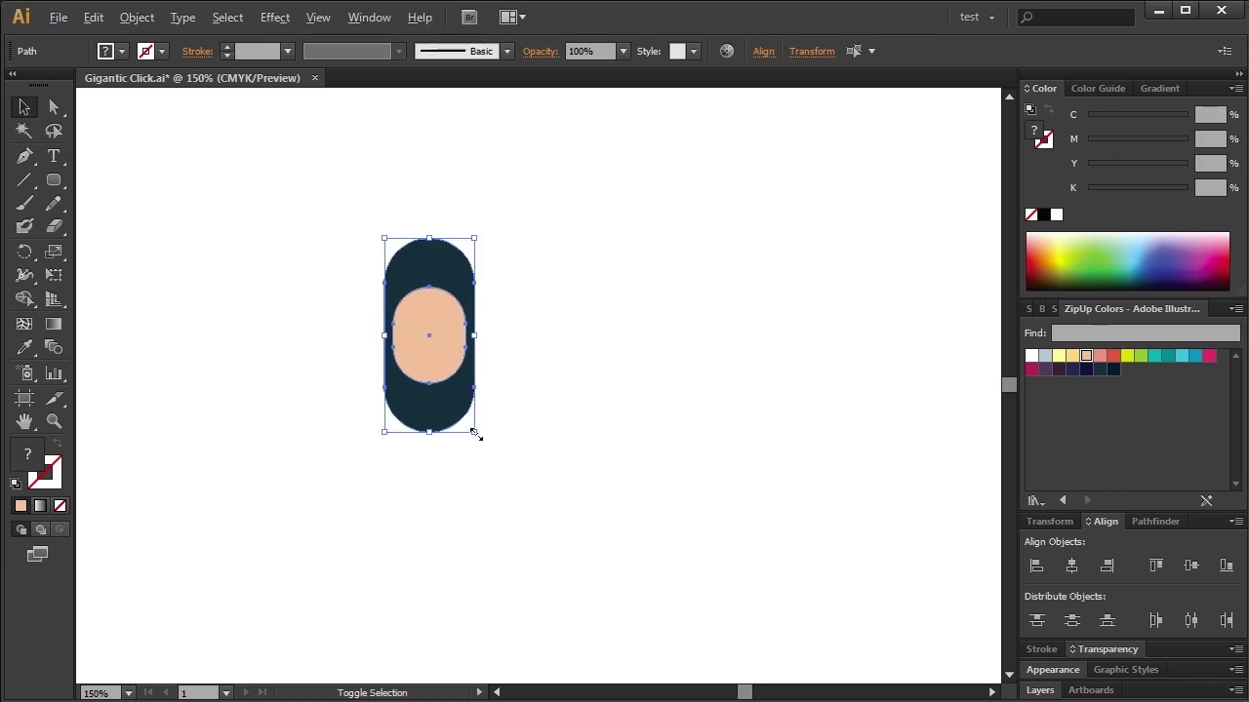
pyautogui.moveTo(475, 434); pyautogui.dragTo(534, 498)
# Add a dark navy circle on the face's lower edge for the mouth
pyautogui.click(266, 364)
pyautogui.press('l')
pyautogui.moveTo(248, 279); pyautogui.dragTo(327, 358)
pyautogui.click(1099, 369)
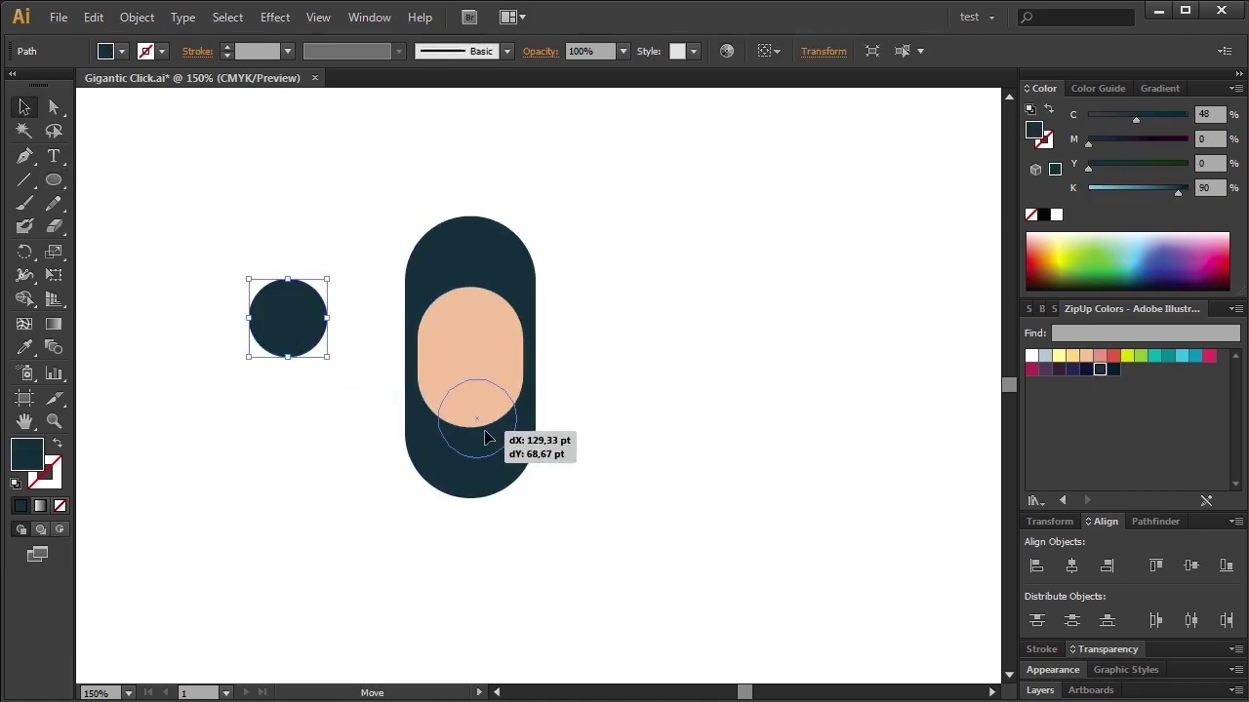
pyautogui.moveTo(488, 439); pyautogui.dragTo(482, 439)
pyautogui.click(1086, 355)
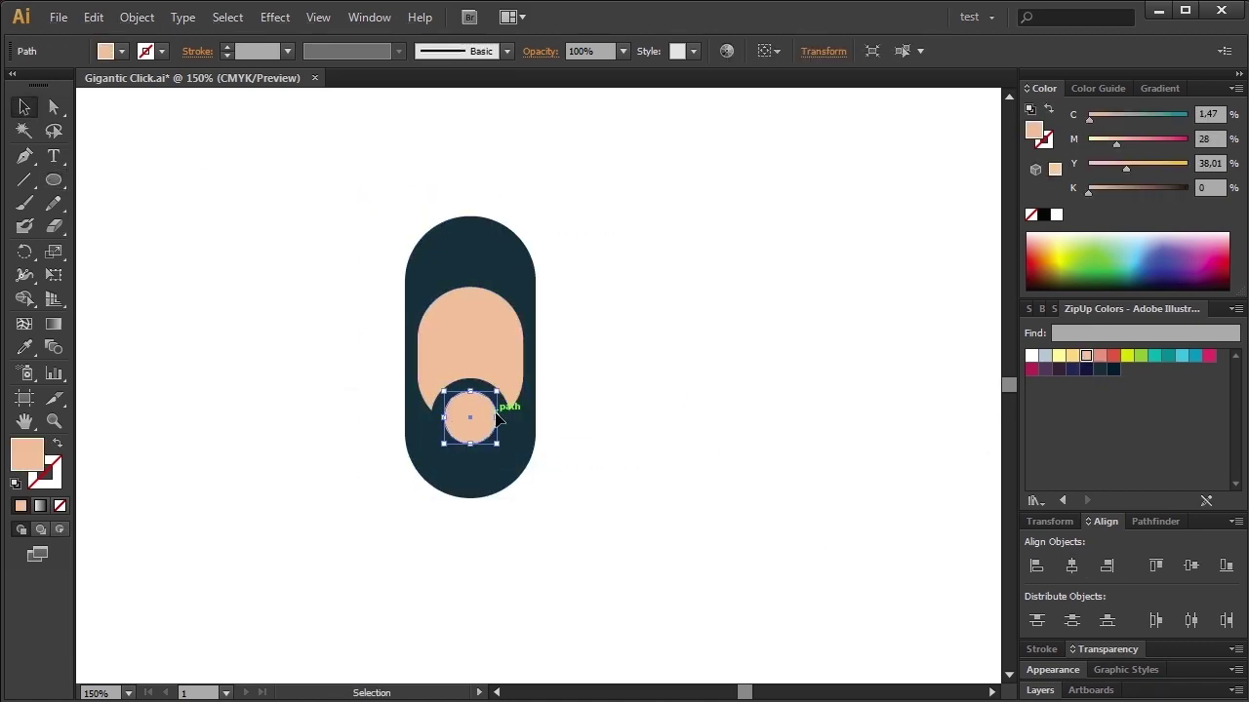
pyautogui.click(1113, 368)
# Add a pink copy below the mouth and cut the mouth circles with a rectangle using Divide
pyautogui.moveTo(471, 444); pyautogui.dragTo(470, 444)
pyautogui.click(1210, 355)
pyautogui.click(53, 181)
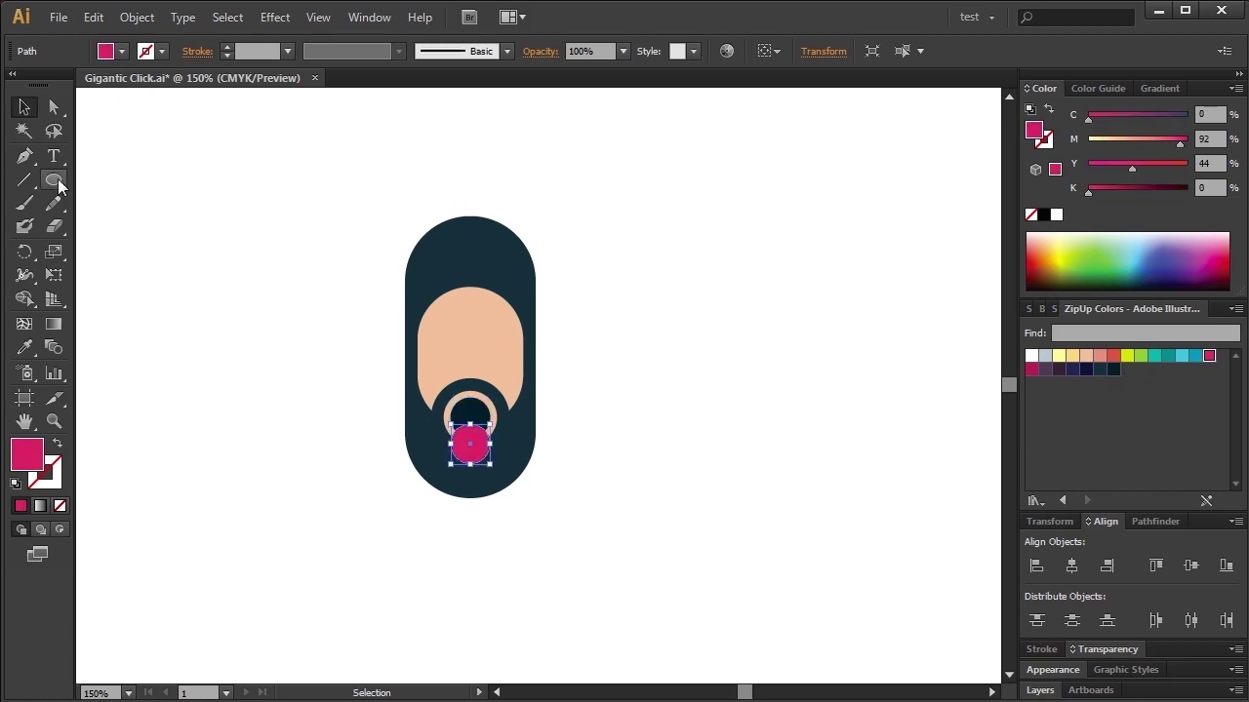
pyautogui.moveTo(215, 272); pyautogui.dragTo(577, 410)
pyautogui.press('v')
pyautogui.keyDown('shift'); pyautogui.click(478, 434); pyautogui.keyUp('shift')
pyautogui.click(1155, 521)
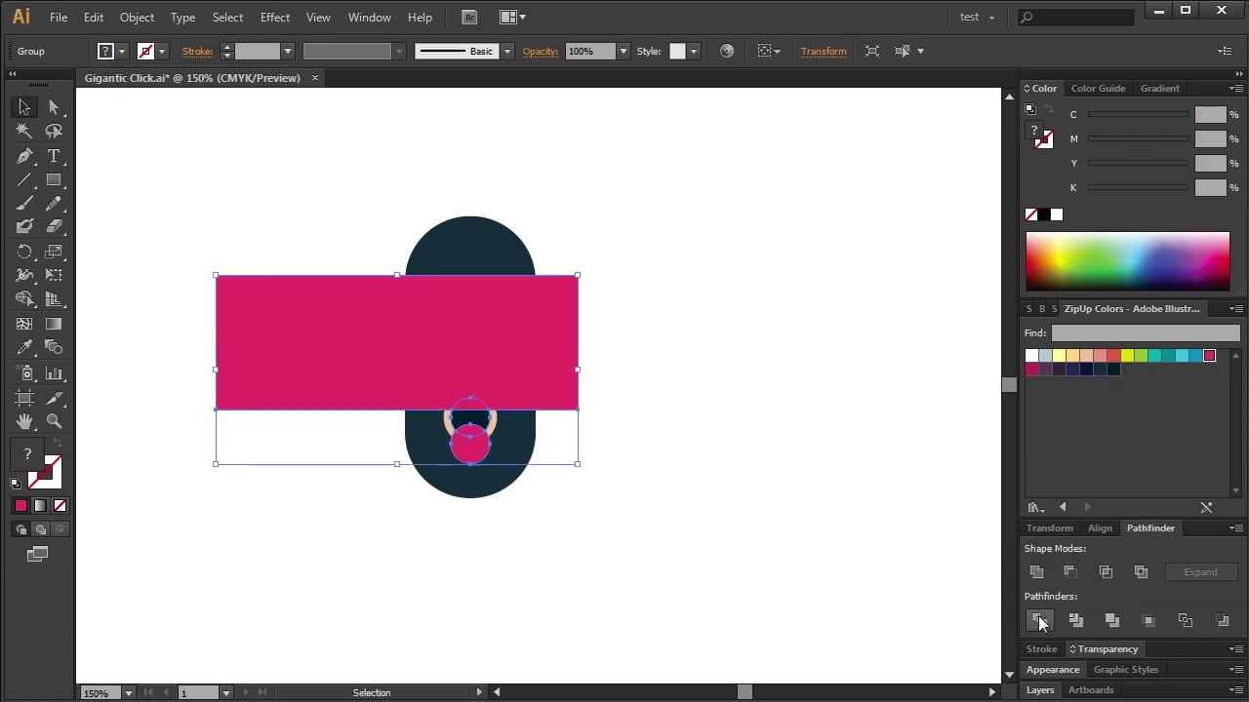
pyautogui.click(1070, 571)
pyautogui.hotkey('ctrl', 'shift', 'a')
# Trim a white rectangle across the top of the mouth into teeth
pyautogui.moveTo(519, 410); pyautogui.dragTo(519, 410)
pyautogui.press('v')
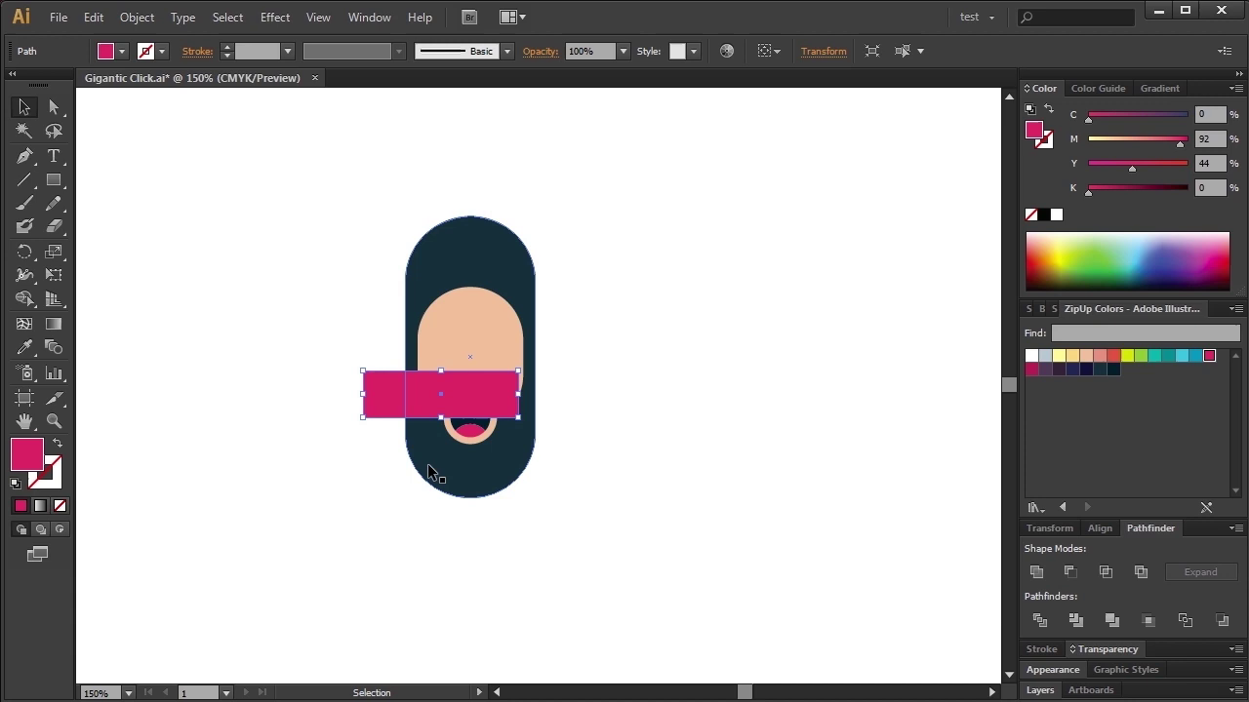
pyautogui.click(1031, 355)
pyautogui.keyDown('shift'); pyautogui.click(478, 421); pyautogui.keyUp('shift')
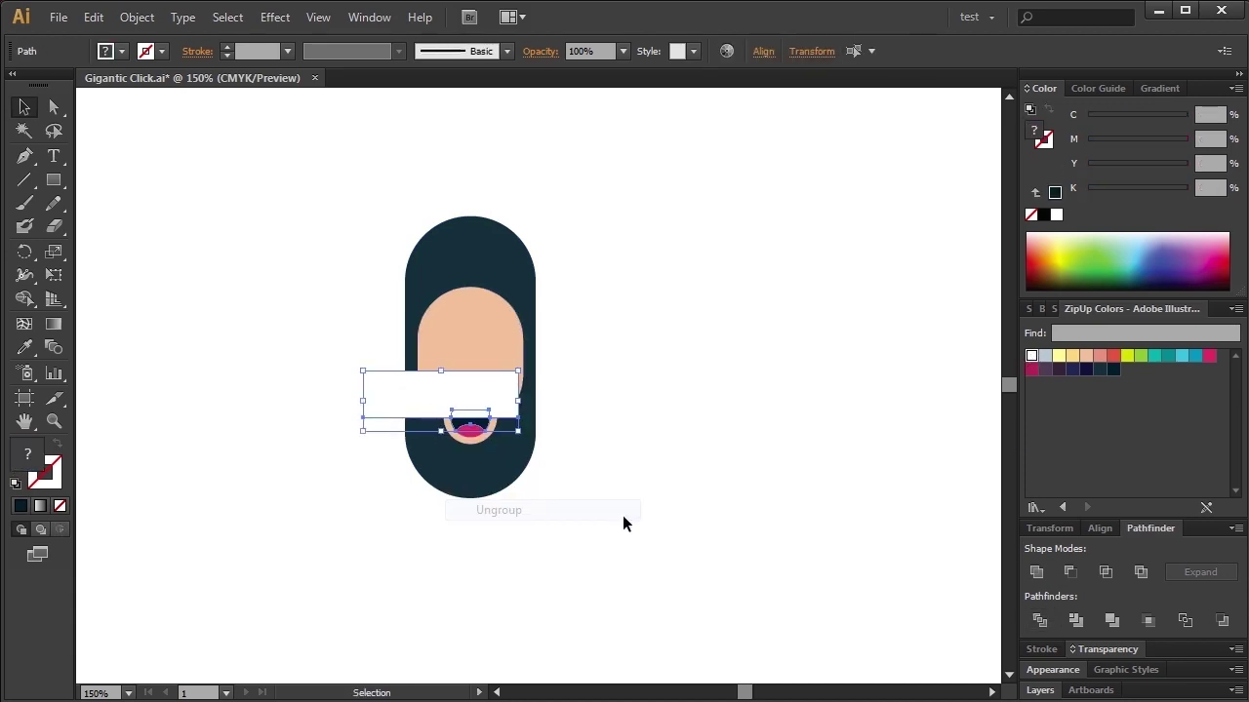
pyautogui.hotkey('ctrl', 'shift', 'a')
# Add a pink rounded-rectangle nose and dark navy circle eyes on both sides
pyautogui.click(54, 181)
pyautogui.moveTo(201, 262)
pyautogui.mouseDown()
pyautogui.moveTo(220, 298)
pyautogui.moveTo(471, 363)
pyautogui.mouseUp()
pyautogui.click(1099, 355)
pyautogui.press('l')
pyautogui.moveTo(270, 300)
pyautogui.mouseDown()
pyautogui.moveTo(288, 318)
pyautogui.moveTo(441, 357)
pyautogui.moveTo(500, 357)
pyautogui.mouseUp()
pyautogui.click(1113, 368)
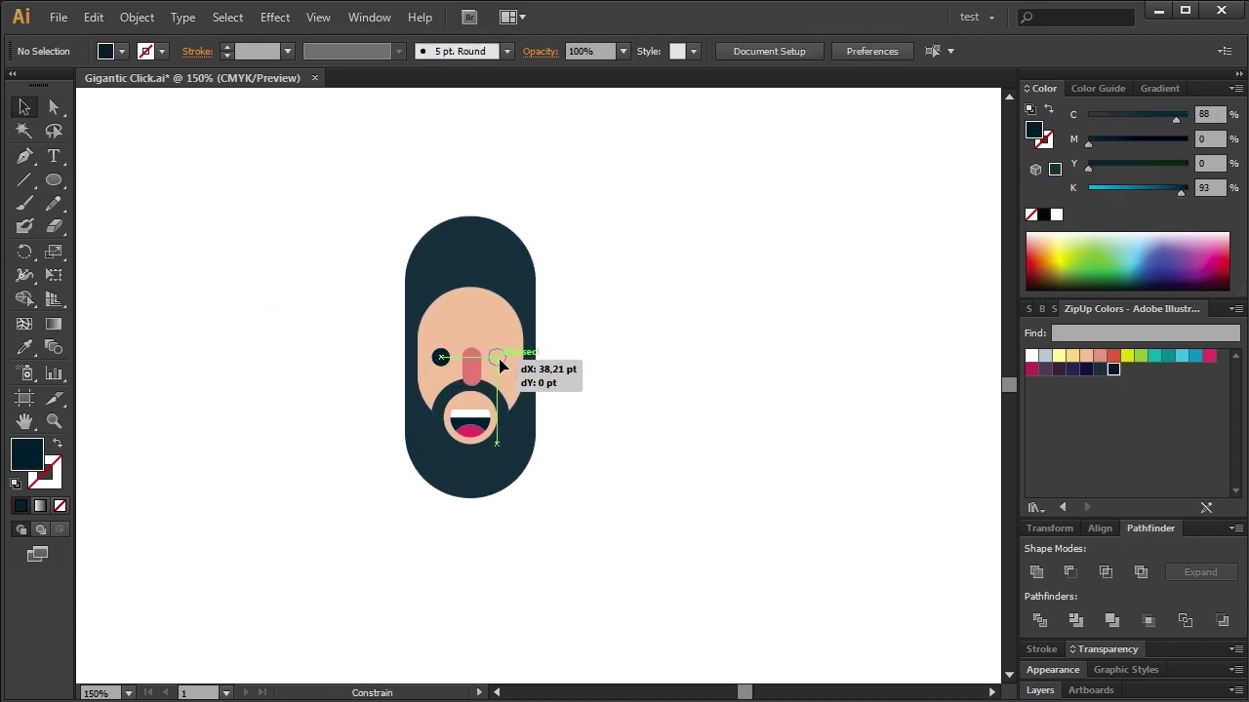
pyautogui.hotkey('ctrl', 'a')
# Add navy pill-shaped eyebrows above the left and right eyes
pyautogui.click(612, 460)
pyautogui.moveTo(291, 371); pyautogui.dragTo(493, 334)
pyautogui.press('v')
pyautogui.hotkey('ctrl', 'shift', 'a')
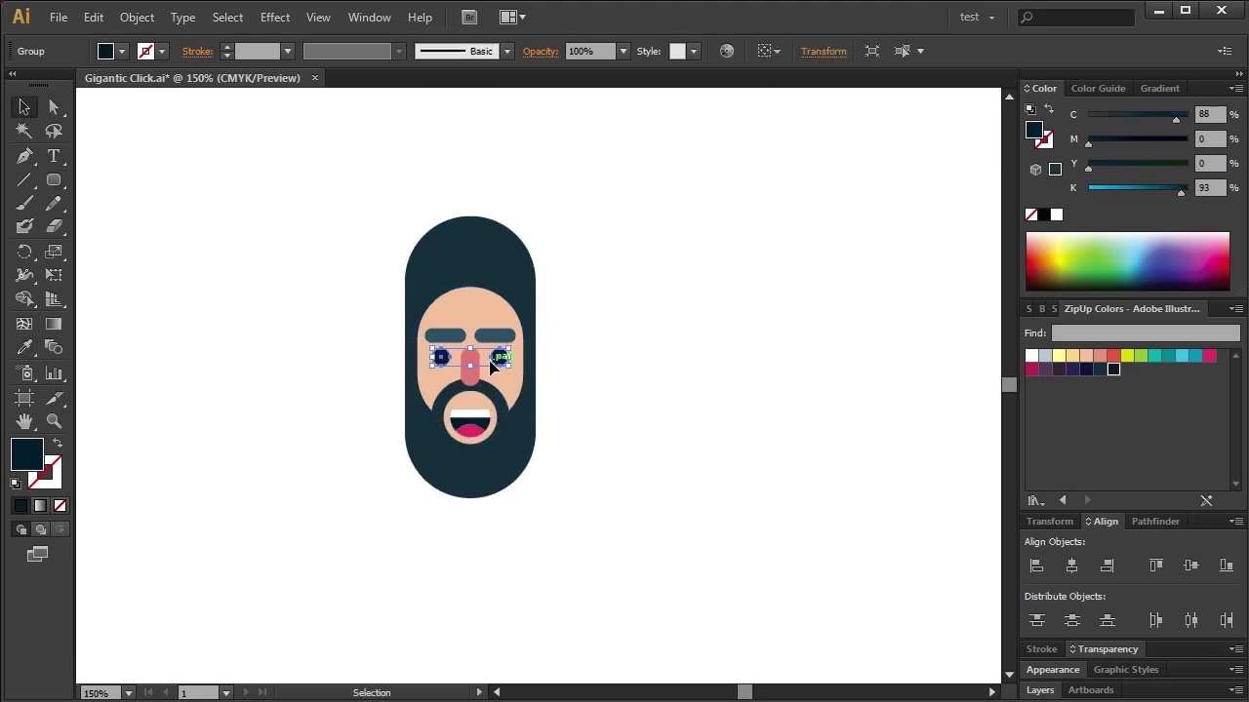
# Draw a small rounded pill left of the head, sized for a headphone cup
pyautogui.click(622, 396)
pyautogui.moveTo(53, 180); pyautogui.dragTo(96, 209)
pyautogui.moveTo(177, 292); pyautogui.dragTo(225, 310)
pyautogui.moveTo(324, 387); pyautogui.dragTo(328, 386)
# Fill the pill pink and subtract a rectangle with Minus Front, leaving a half circle
pyautogui.click(1210, 355)
pyautogui.press('m')
pyautogui.moveTo(357, 276); pyautogui.dragTo(214, 397)
pyautogui.keyDown('shift'); pyautogui.click(190, 322); pyautogui.keyUp('shift')
pyautogui.click(1155, 521)
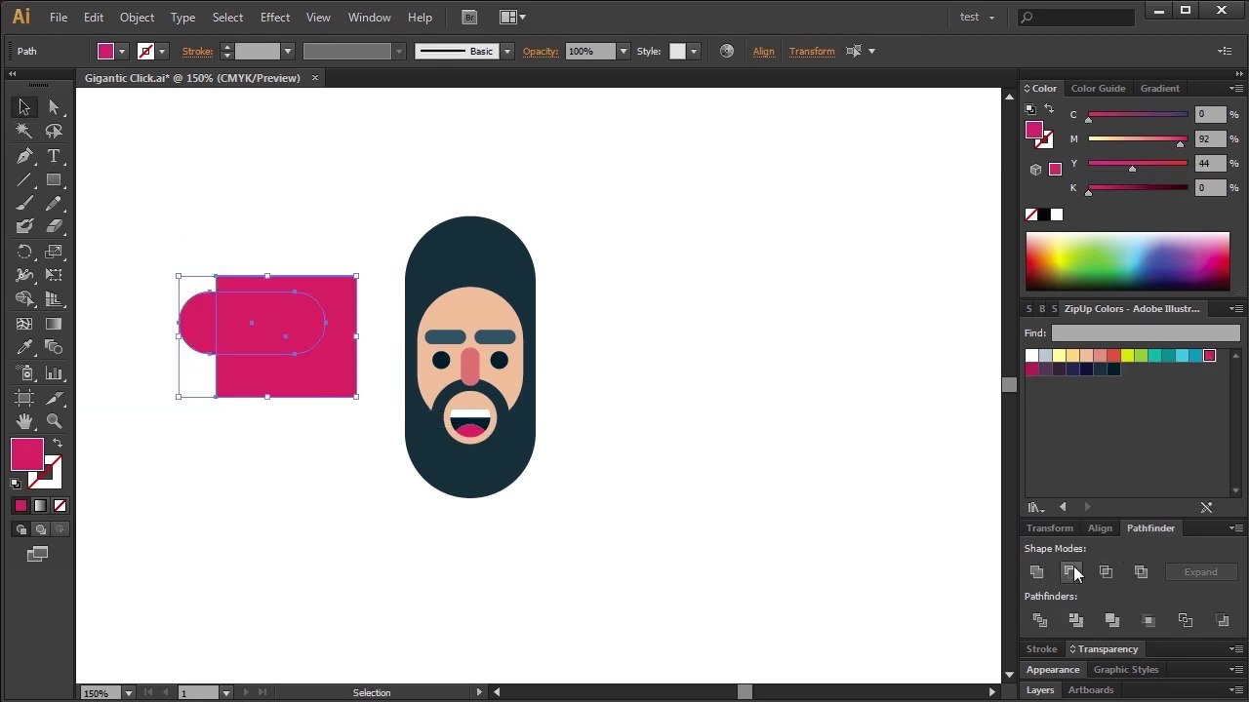
pyautogui.click(1070, 573)
# Attach a narrow pill to the half circle, enlarge the ear cup, and place it beside the head
pyautogui.press('m')
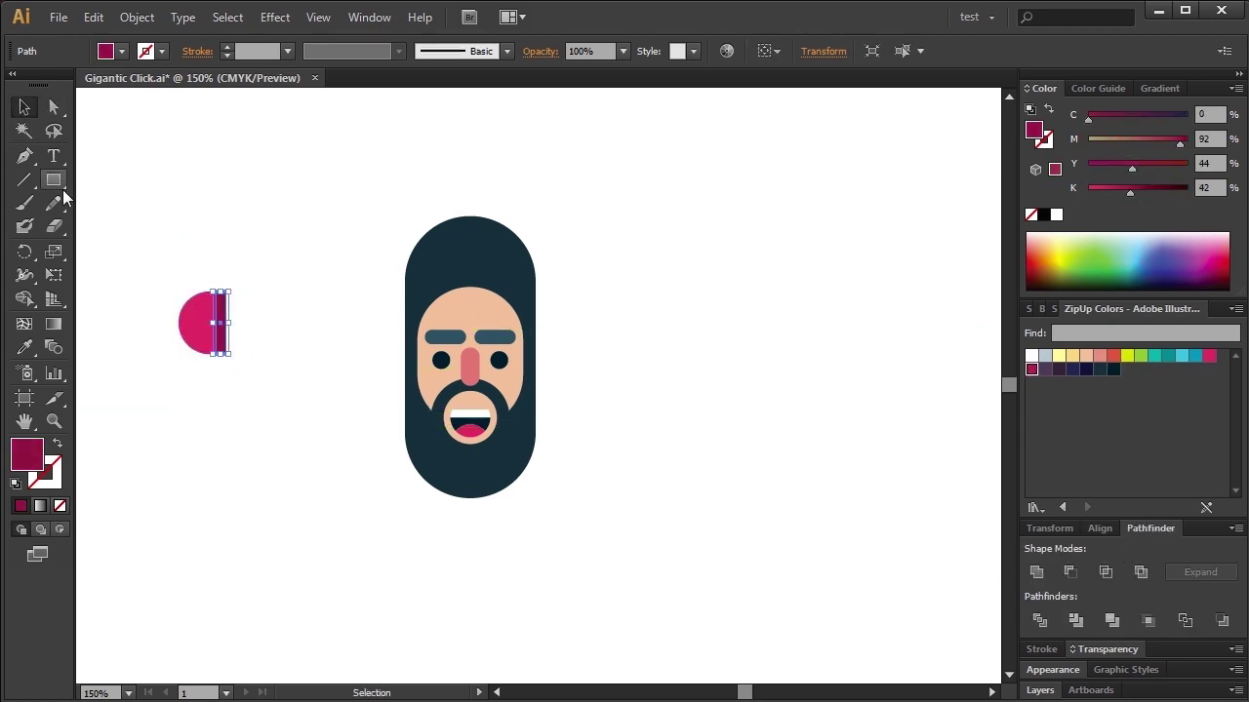
pyautogui.moveTo(310, 330); pyautogui.dragTo(310, 329)
pyautogui.moveTo(314, 276)
pyautogui.mouseDown()
pyautogui.moveTo(245, 335)
pyautogui.moveTo(296, 396)
pyautogui.moveTo(171, 268)
pyautogui.moveTo(299, 315)
pyautogui.mouseUp()
pyautogui.click(1100, 528)
pyautogui.click(1078, 625)
pyautogui.moveTo(306, 360); pyautogui.dragTo(232, 336)
pyautogui.moveTo(256, 276); pyautogui.dragTo(184, 399)
pyautogui.moveTo(237, 282); pyautogui.dragTo(259, 261)
pyautogui.moveTo(248, 358)
pyautogui.mouseDown()
pyautogui.moveTo(389, 414)
pyautogui.moveTo(399, 407)
pyautogui.mouseUp()
# Reflect a copy of the ear cup onto the head's right side
pyautogui.moveTo(416, 311); pyautogui.dragTo(530, 376)
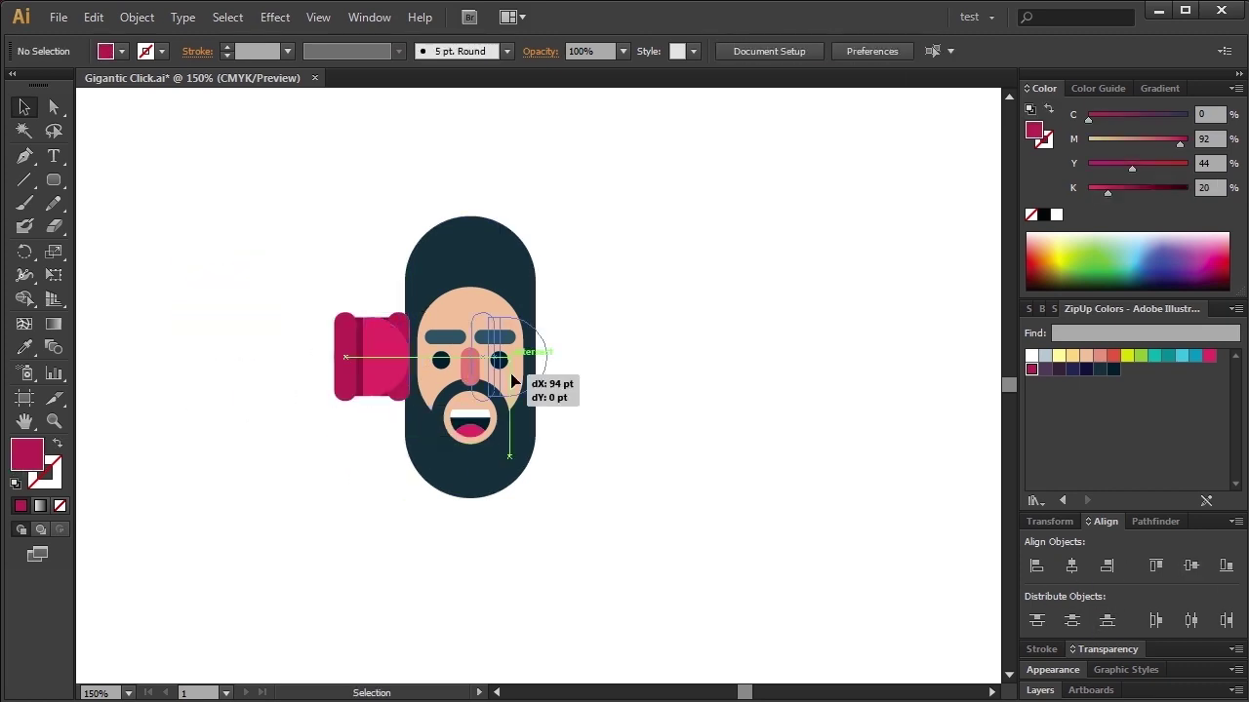
pyautogui.click(670, 471)
pyautogui.click(371, 356)
pyautogui.click(670, 438)
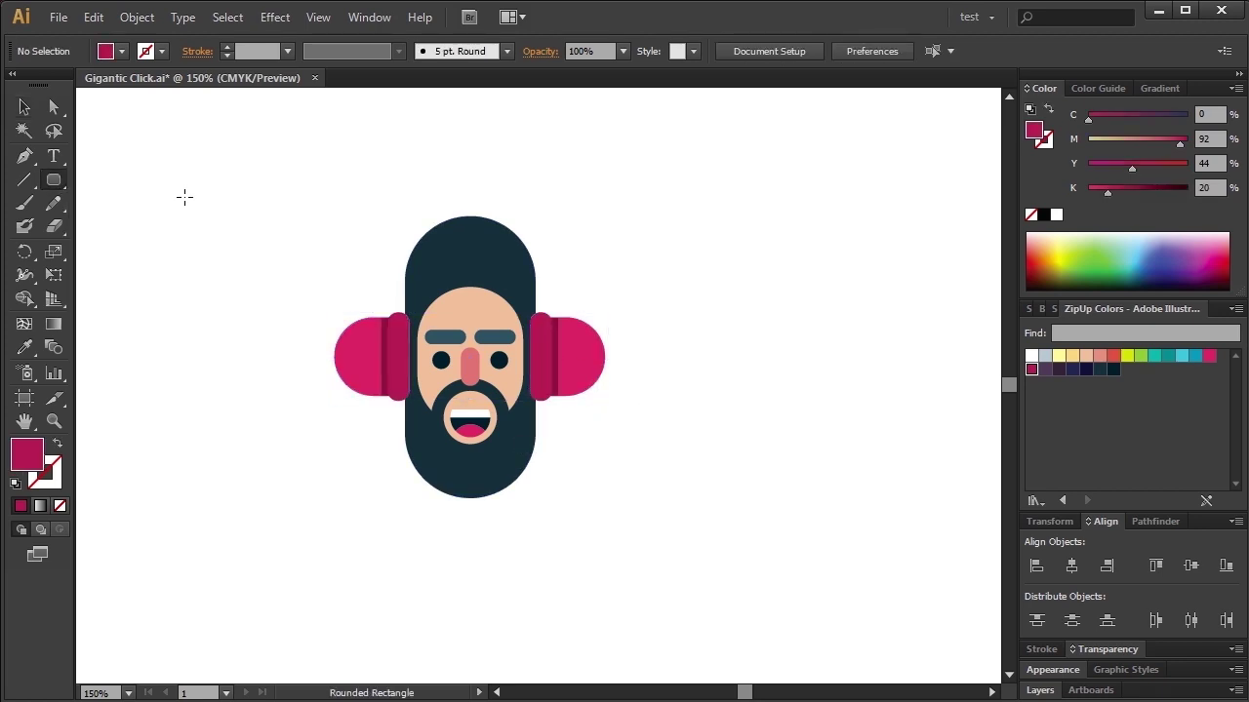
# Draw a tall rounded rectangle as a pink outline and convert the stroke to a filled shape
pyautogui.moveTo(184, 197); pyautogui.dragTo(201, 259)
pyautogui.moveTo(290, 523); pyautogui.dragTo(293, 527)
pyautogui.hotkey('shift', 'x')
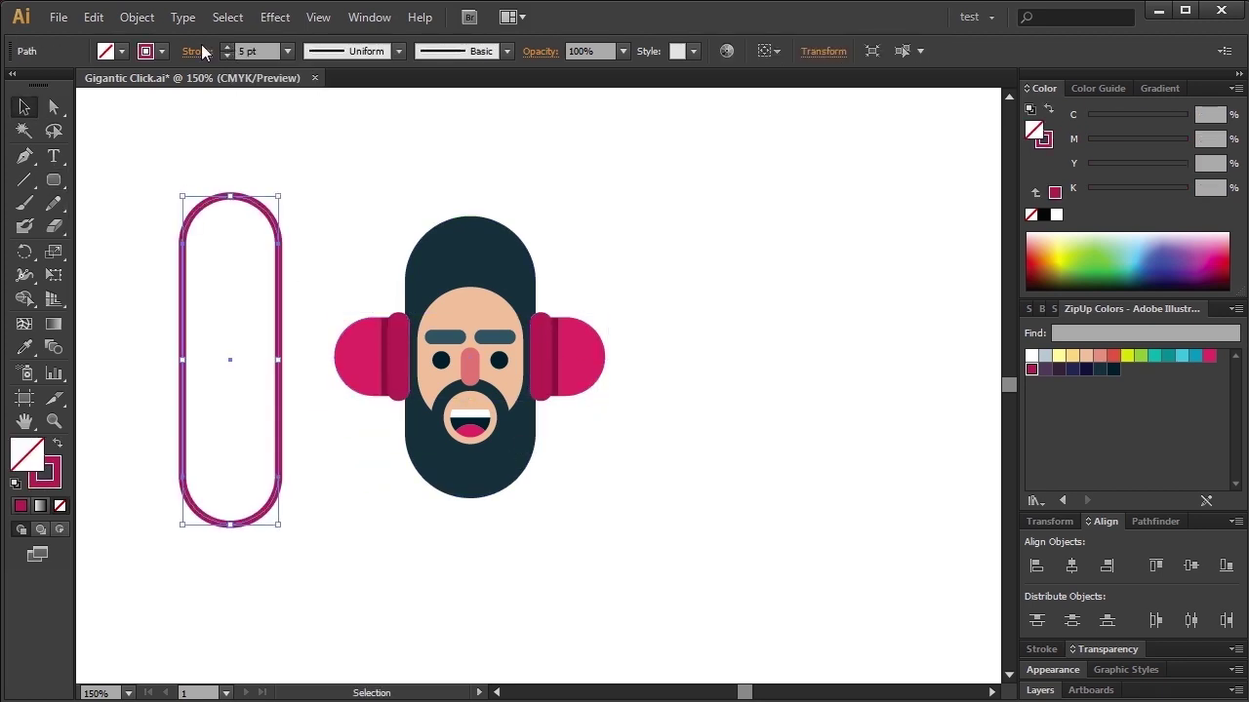
pyautogui.click(137, 17)
pyautogui.click(437, 466)
pyautogui.press('m')
# Cut off the outline's lower part with Minus Front and fit the arch over the head
pyautogui.moveTo(364, 632); pyautogui.dragTo(143, 266)
pyautogui.click(27, 105)
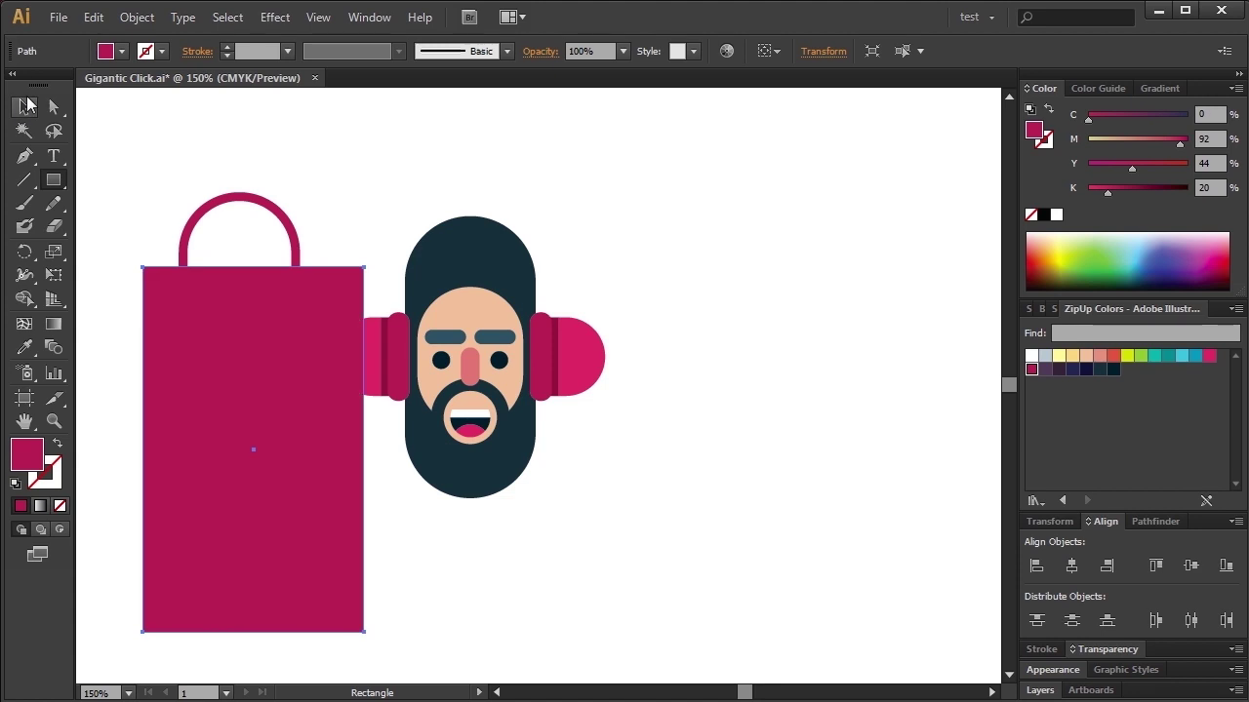
pyautogui.keyDown('shift'); pyautogui.click(239, 195); pyautogui.keyUp('shift')
pyautogui.hotkey('ctrl', 'shift', 'F9')
pyautogui.click(1070, 572)
pyautogui.moveTo(529, 288); pyautogui.dragTo(529, 289)
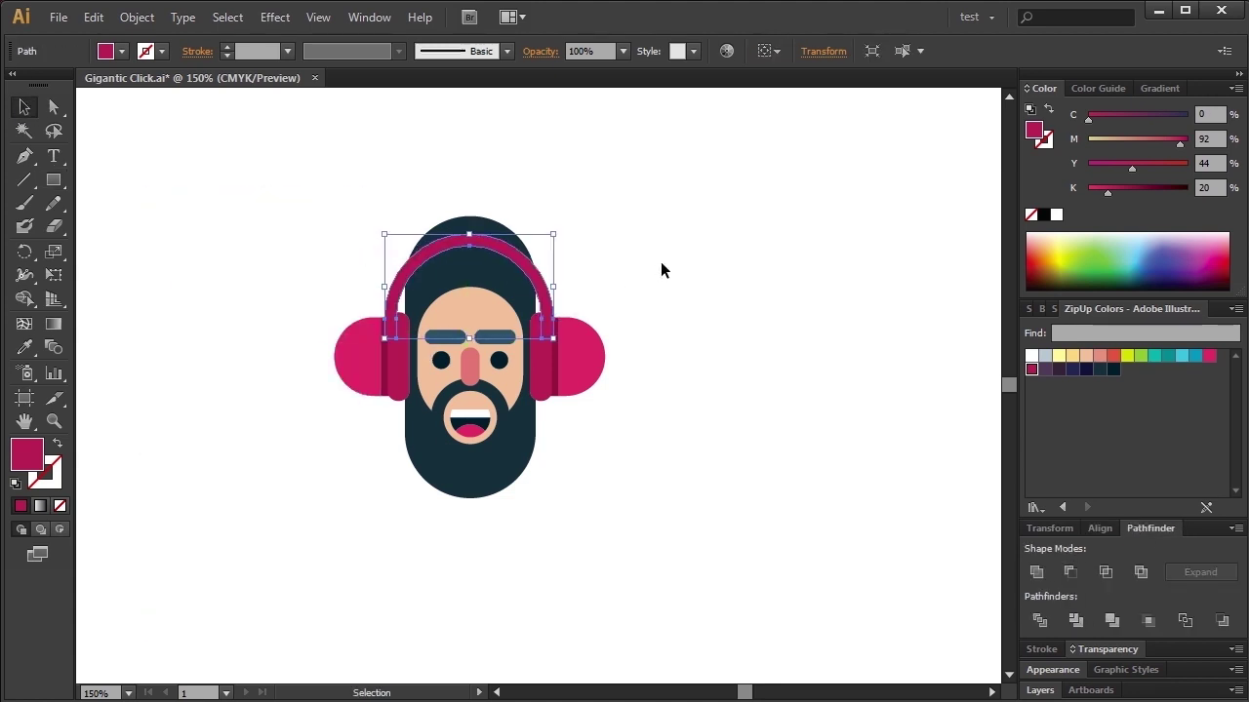
pyautogui.moveTo(556, 227); pyautogui.dragTo(577, 224)
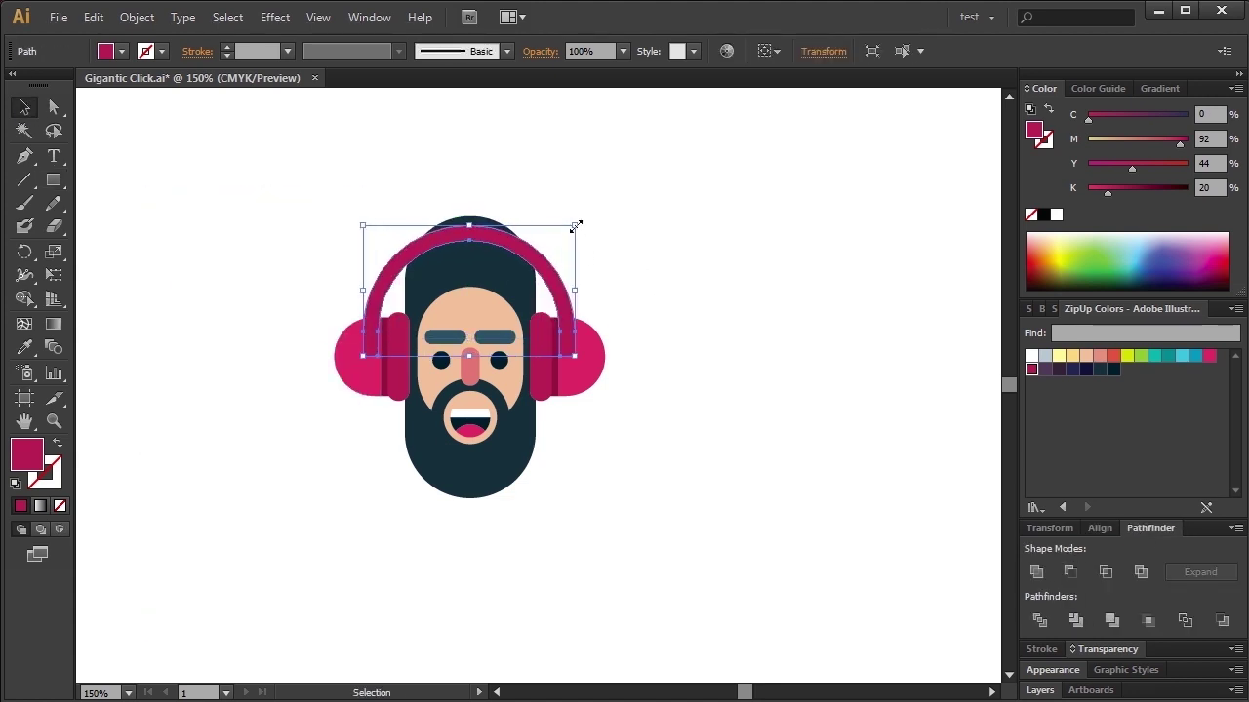
# Send the headband arch behind the ear cups and darken its pink colour
pyautogui.rightClick(577, 369)
pyautogui.click(849, 588)
pyautogui.click(633, 293)
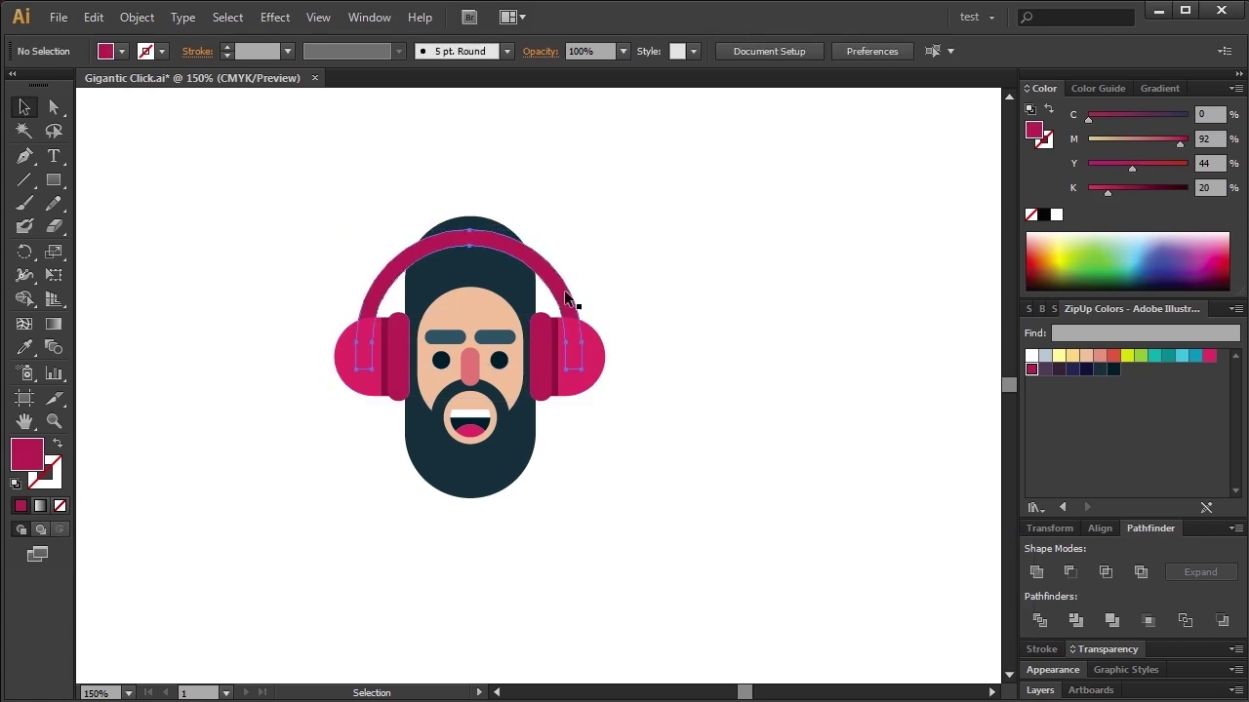
pyautogui.click(564, 298)
pyautogui.press('i')
pyautogui.click(395, 356)
pyautogui.click(637, 206)
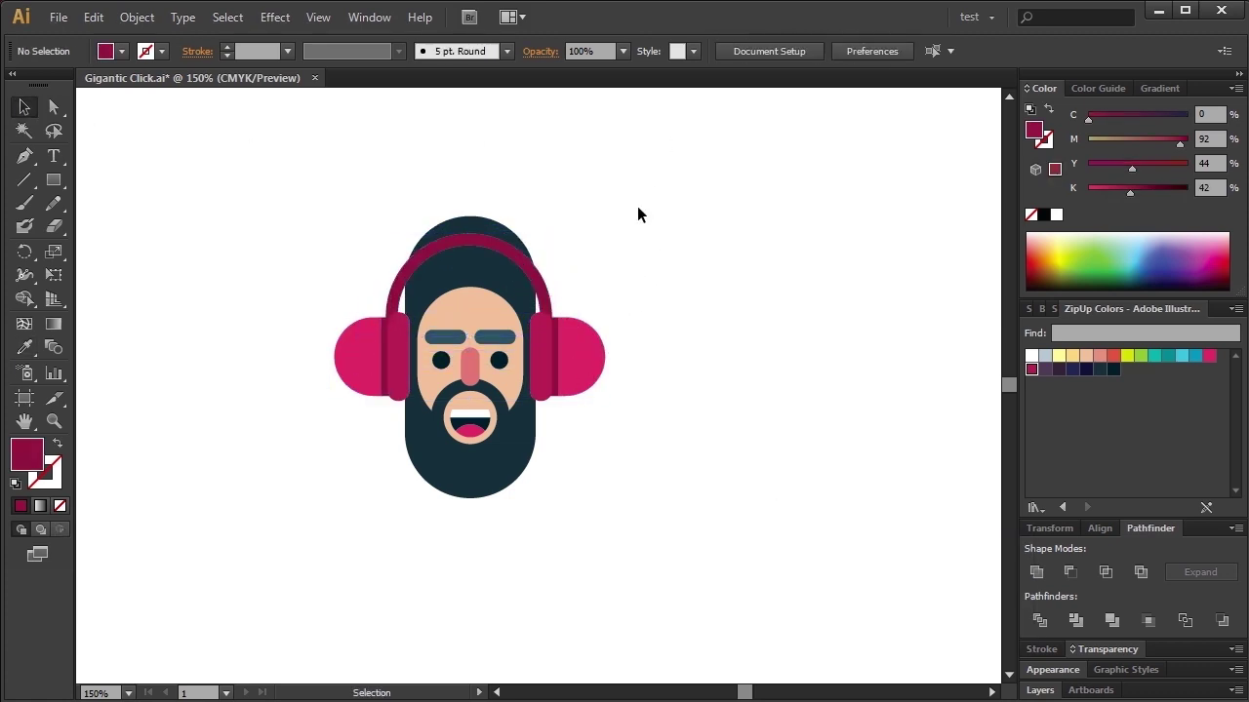
pyautogui.hotkey('ctrl', 'z')
# Draw a circle outline with a 6 pt stroke and outline the stroke into a shape
pyautogui.moveTo(683, 218); pyautogui.dragTo(329, 435)
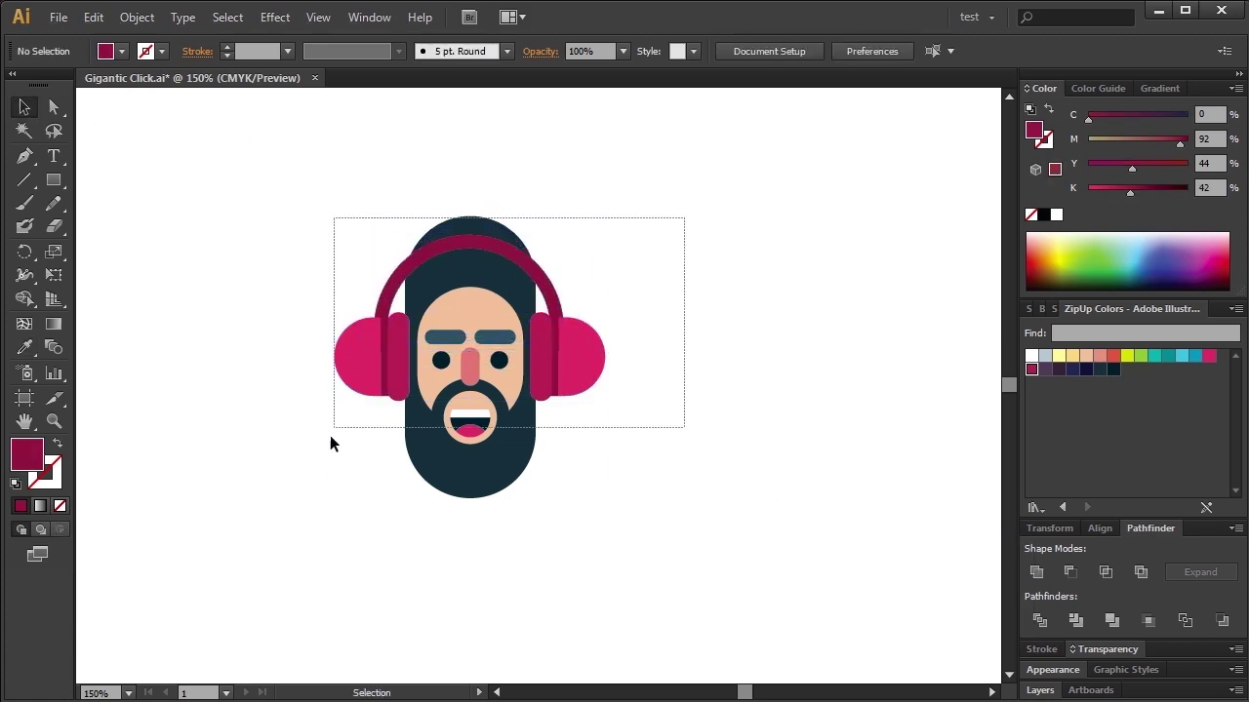
pyautogui.click(126, 234)
pyautogui.press('l')
pyautogui.moveTo(140, 229); pyautogui.dragTo(213, 321)
pyautogui.press('v')
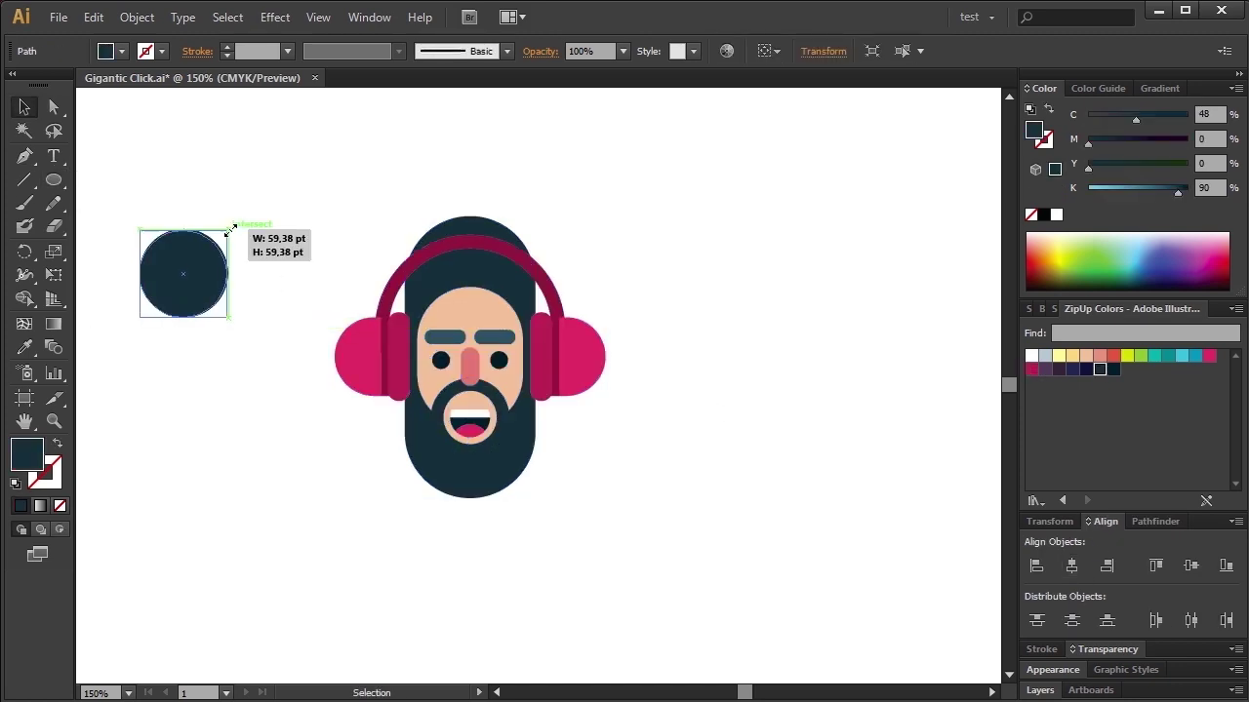
pyautogui.hotkey('shift', 'x')
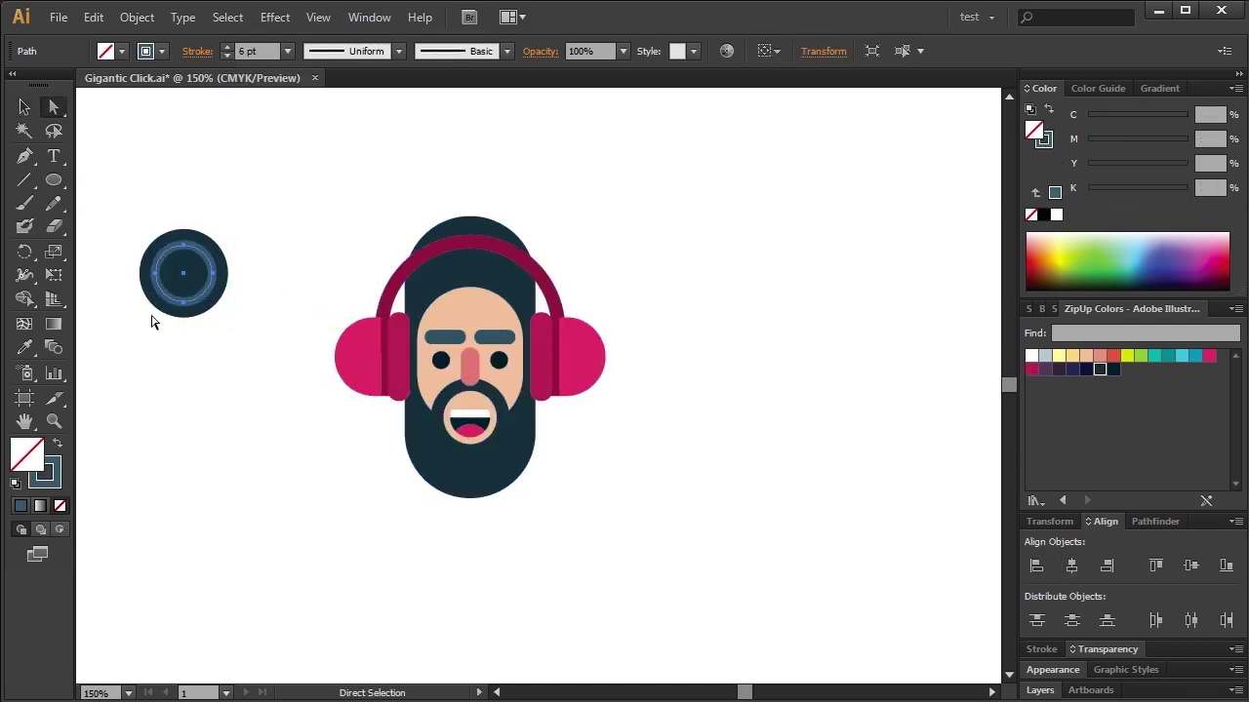
pyautogui.click(197, 51)
pyautogui.click(136, 17)
pyautogui.click(449, 453)
# Group the shine arc and place it on top of the head
pyautogui.press('v')
pyautogui.moveTo(243, 219); pyautogui.dragTo(164, 360)
pyautogui.moveTo(190, 263); pyautogui.dragTo(486, 265)
pyautogui.hotkey('ctrl', 'g')
pyautogui.click(625, 176)
# Reposition the eyes, then shrink the whole character and move it right
pyautogui.click(488, 258)
pyautogui.click(680, 309)
pyautogui.moveTo(613, 192); pyautogui.dragTo(412, 426)
pyautogui.click(498, 359)
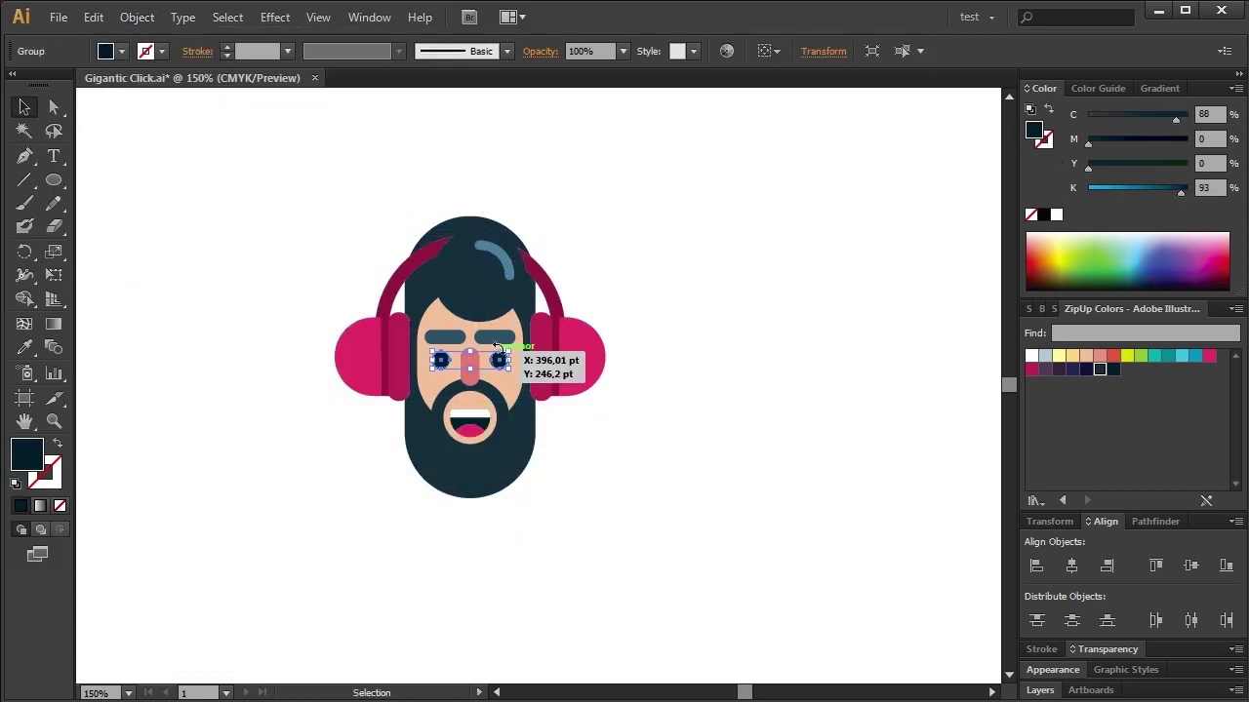
pyautogui.hotkey('ctrl', 'a')
pyautogui.moveTo(602, 214); pyautogui.dragTo(647, 413)
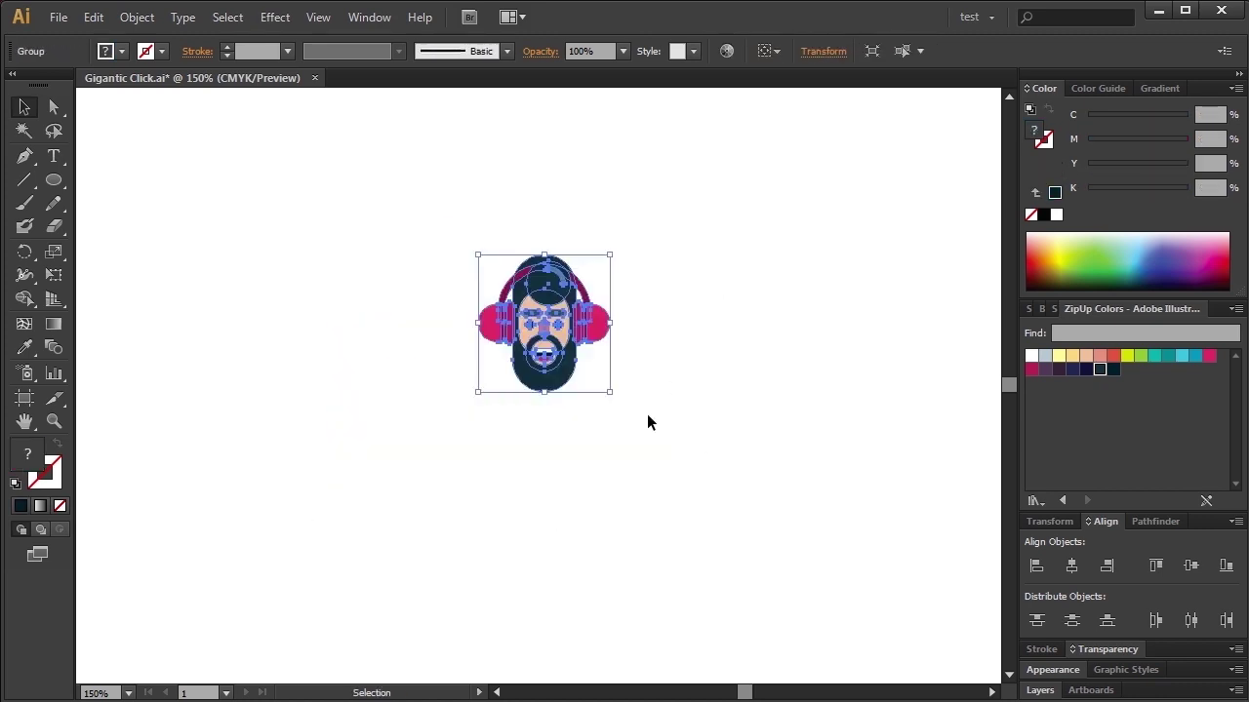
# Draw a purple rounded-rectangle body under the head and send it to the back
pyautogui.click(54, 180)
pyautogui.click(107, 205)
pyautogui.moveTo(323, 255); pyautogui.dragTo(388, 361)
pyautogui.click(1045, 369)
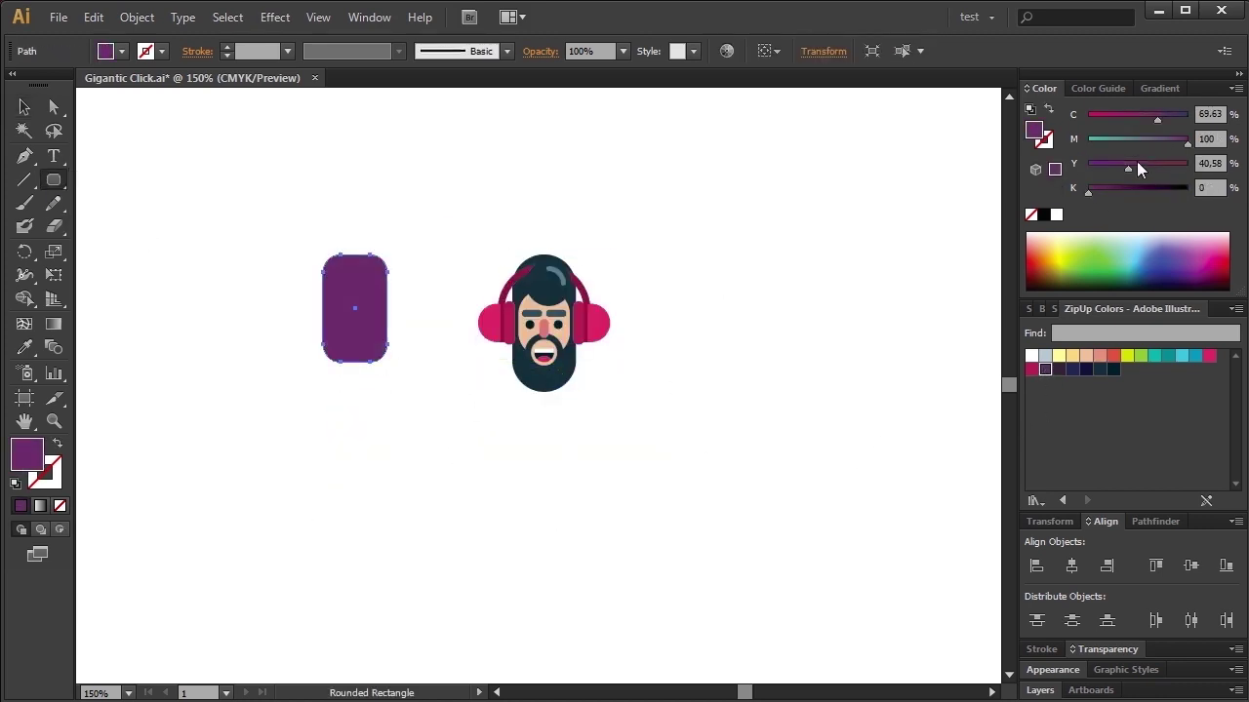
pyautogui.moveTo(563, 404); pyautogui.dragTo(563, 404)
pyautogui.rightClick(575, 399)
pyautogui.click(849, 652)
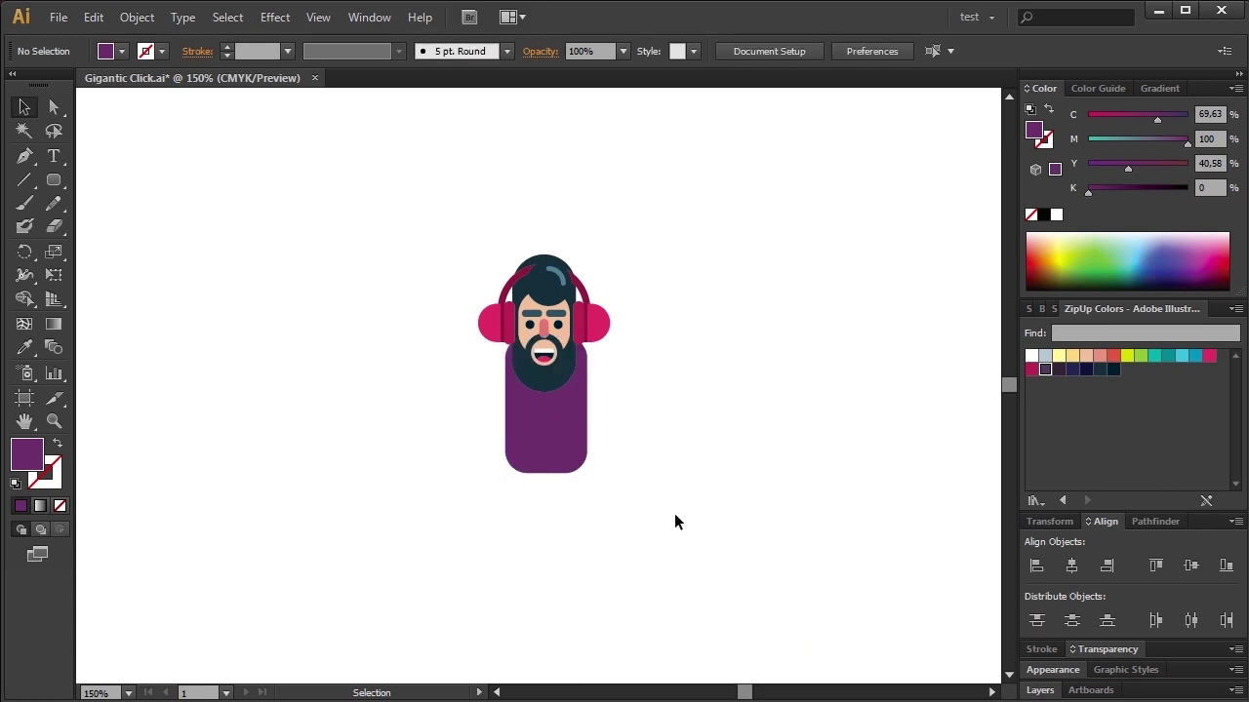
pyautogui.hotkey('ctrl', 'a')
pyautogui.click(95, 273)
# Draw a rounded slate seat cushion and duplicate it into three seat cushions
pyautogui.click(54, 180)
pyautogui.moveTo(173, 349); pyautogui.dragTo(309, 380)
pyautogui.click(1099, 369)
pyautogui.press('v')
pyautogui.moveTo(611, 440); pyautogui.dragTo(868, 440)
pyautogui.moveTo(267, 393); pyautogui.dragTo(279, 418)
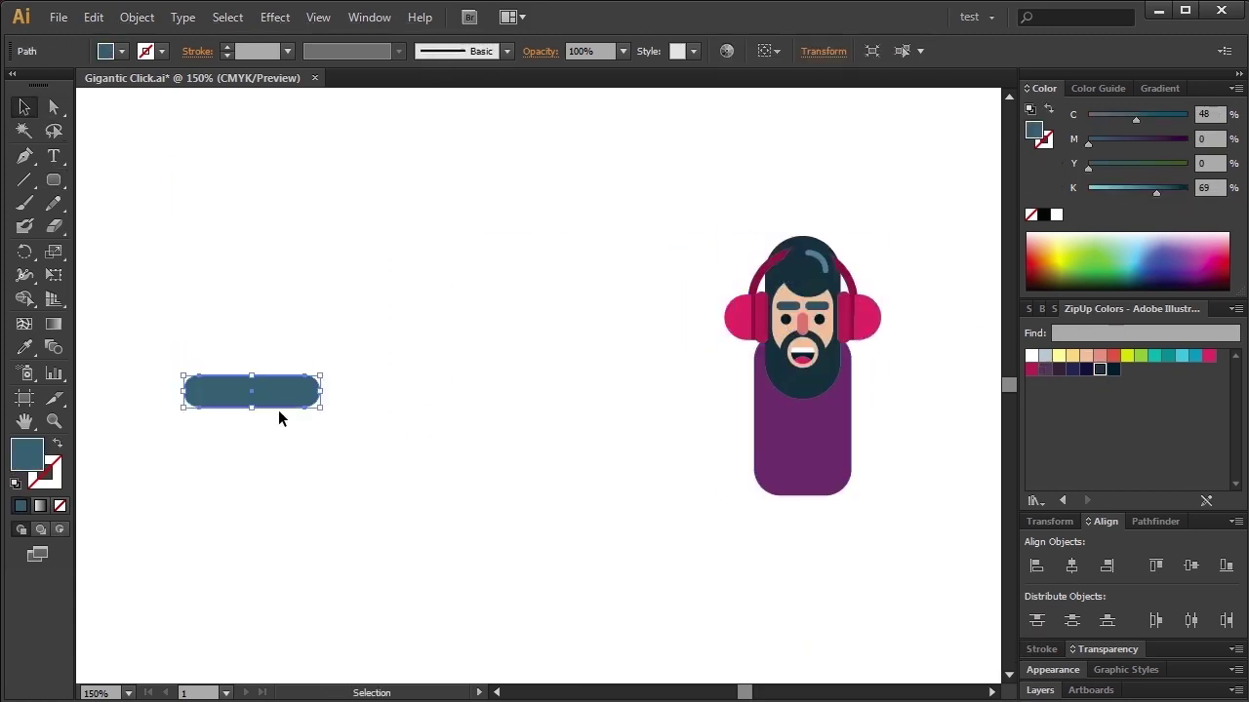
pyautogui.moveTo(398, 400); pyautogui.dragTo(531, 395)
pyautogui.hotkey('ctrl', 'shift', 'a')
pyautogui.click(53, 181)
# Draw a dark navy back cushion above the left seat and copy it into three
pyautogui.moveTo(187, 347); pyautogui.dragTo(319, 261)
pyautogui.press('v')
pyautogui.press('Down')
pyautogui.press('Down')
pyautogui.press('Down')
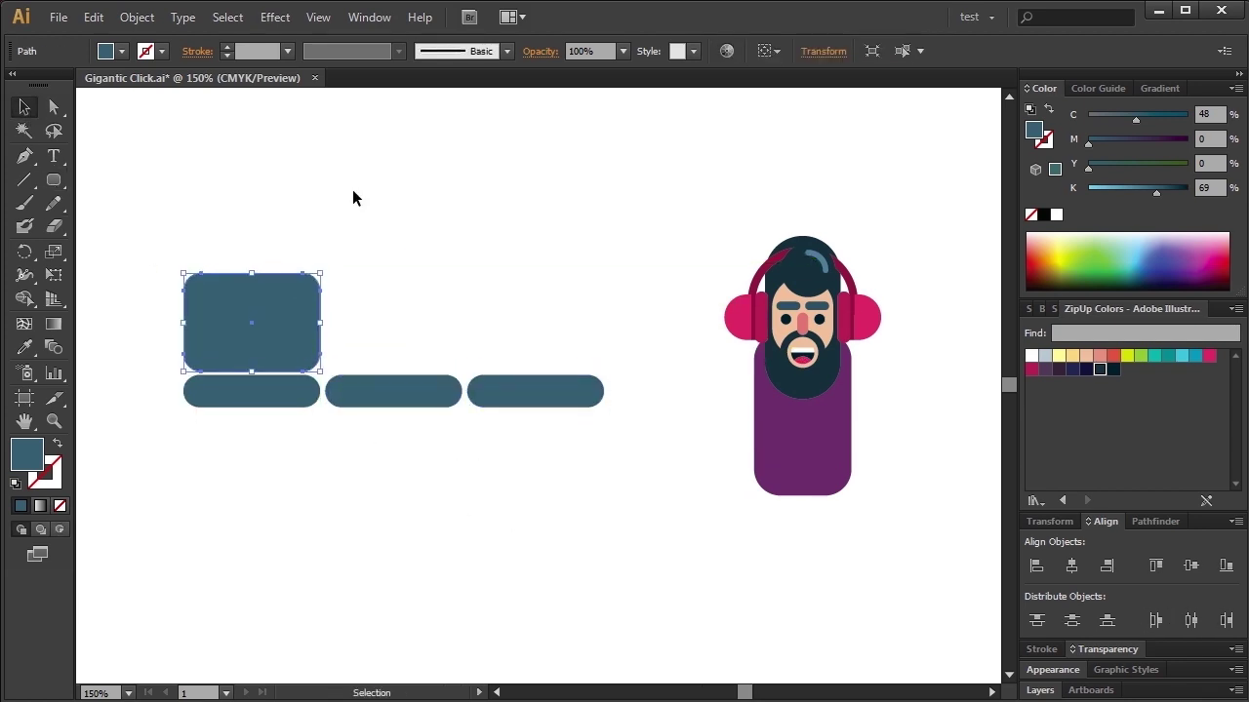
pyautogui.click(1100, 373)
pyautogui.hotkey('ctrl', 'd')
pyautogui.hotkey('ctrl', 'd')
pyautogui.hotkey('ctrl', 'shift', 'a')
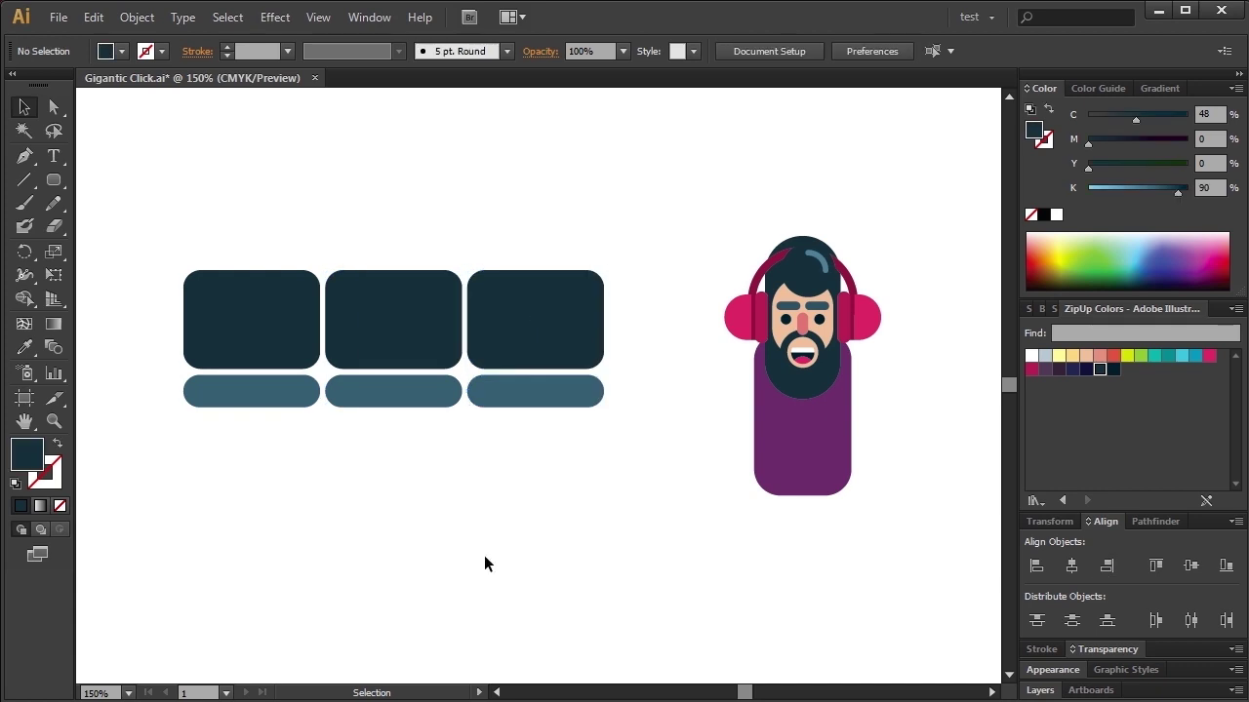
# Add slate-coloured armrests at the left and right ends of the sofa
pyautogui.moveTo(161, 450)
pyautogui.mouseDown()
pyautogui.moveTo(167, 487)
pyautogui.moveTo(168, 444)
pyautogui.mouseUp()
pyautogui.press('i')
pyautogui.click(224, 390)
pyautogui.press('v')
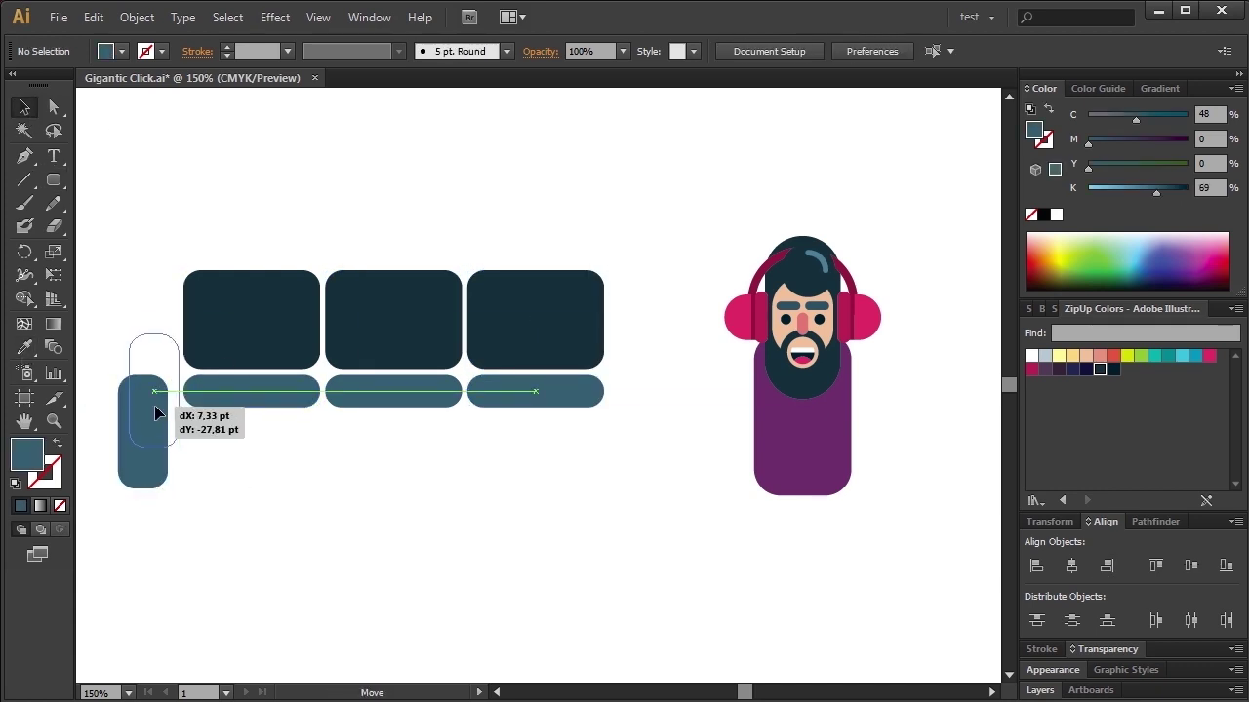
pyautogui.hotkey('ctrl', 'shift', 'a')
pyautogui.moveTo(637, 410); pyautogui.dragTo(641, 410)
pyautogui.hotkey('ctrl', 'shift', 'a')
pyautogui.moveTo(646, 468); pyautogui.dragTo(192, 271)
pyautogui.hotkey('ctrl', 'shift', 'a')
# Draw a black sofa base between the armrests and send it behind the cushions
pyautogui.click(53, 180)
pyautogui.moveTo(155, 452); pyautogui.dragTo(616, 353)
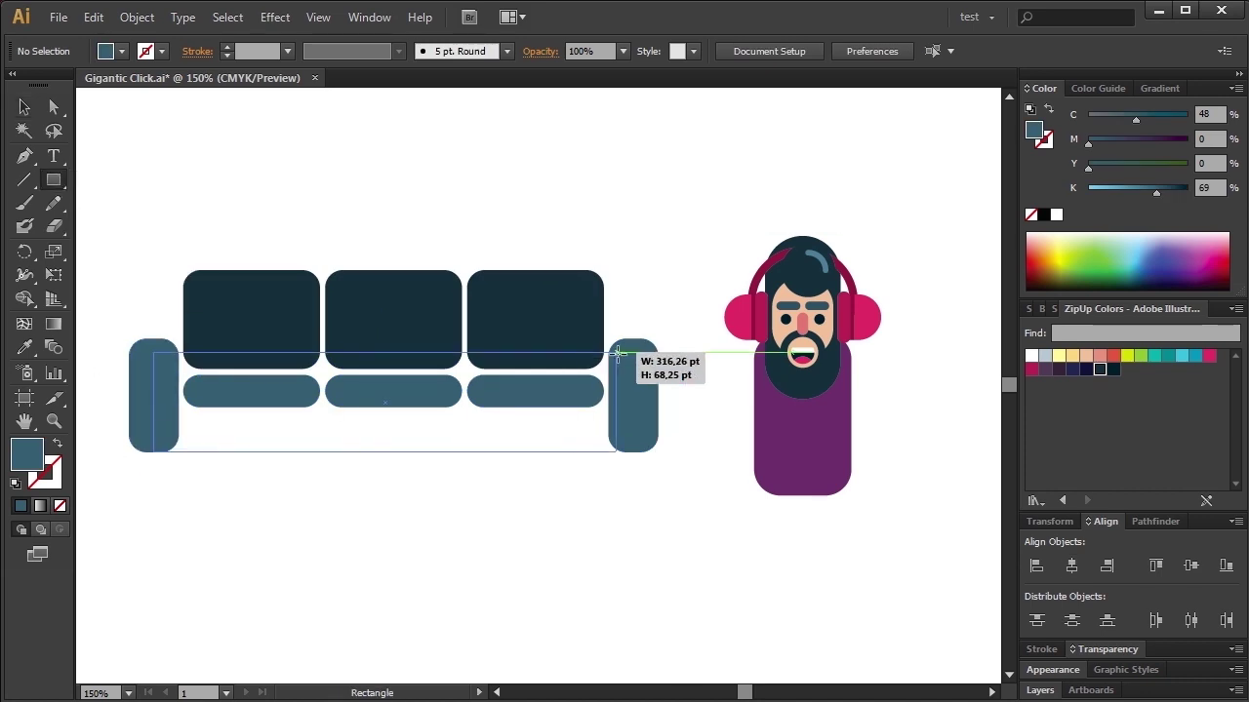
pyautogui.moveTo(1156, 187); pyautogui.dragTo(1187, 188)
pyautogui.press('v')
pyautogui.rightClick(338, 381)
pyautogui.click(595, 661)
# Add a black rectangle behind the back cushions and send it to the back
pyautogui.click(474, 635)
pyautogui.click(293, 384)
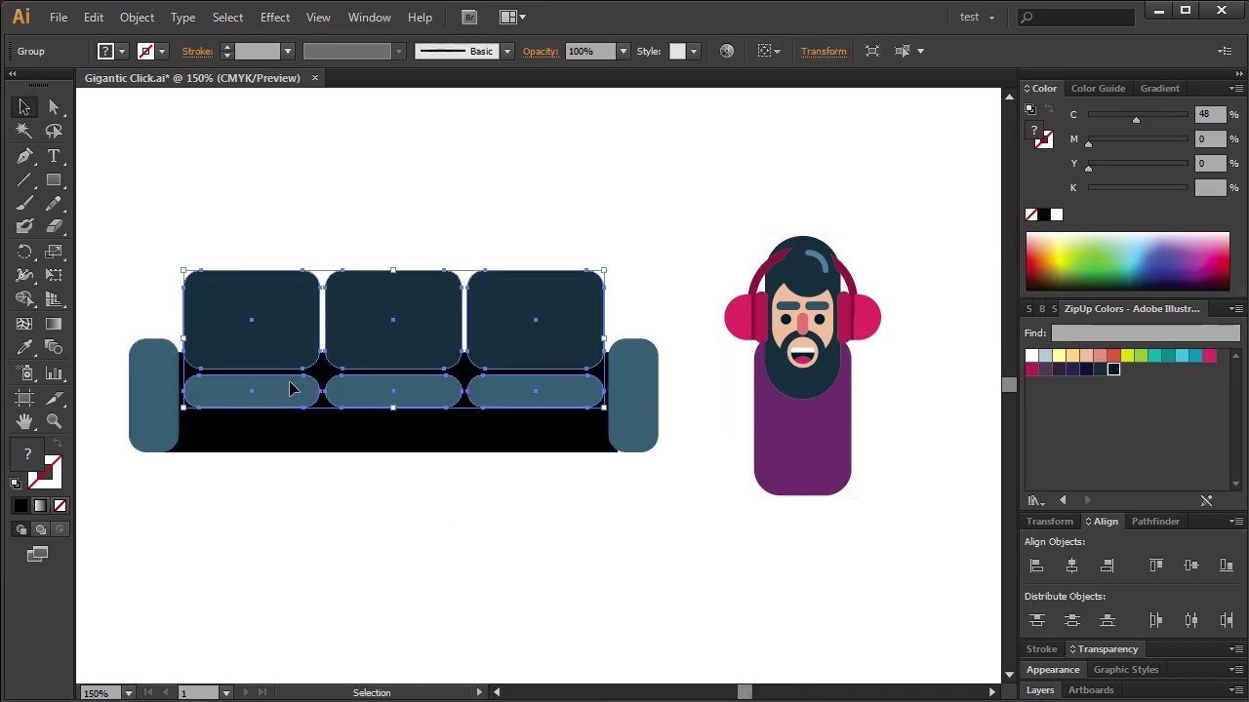
pyautogui.doubleClick(293, 335)
pyautogui.click(292, 335)
pyautogui.doubleClick(517, 549)
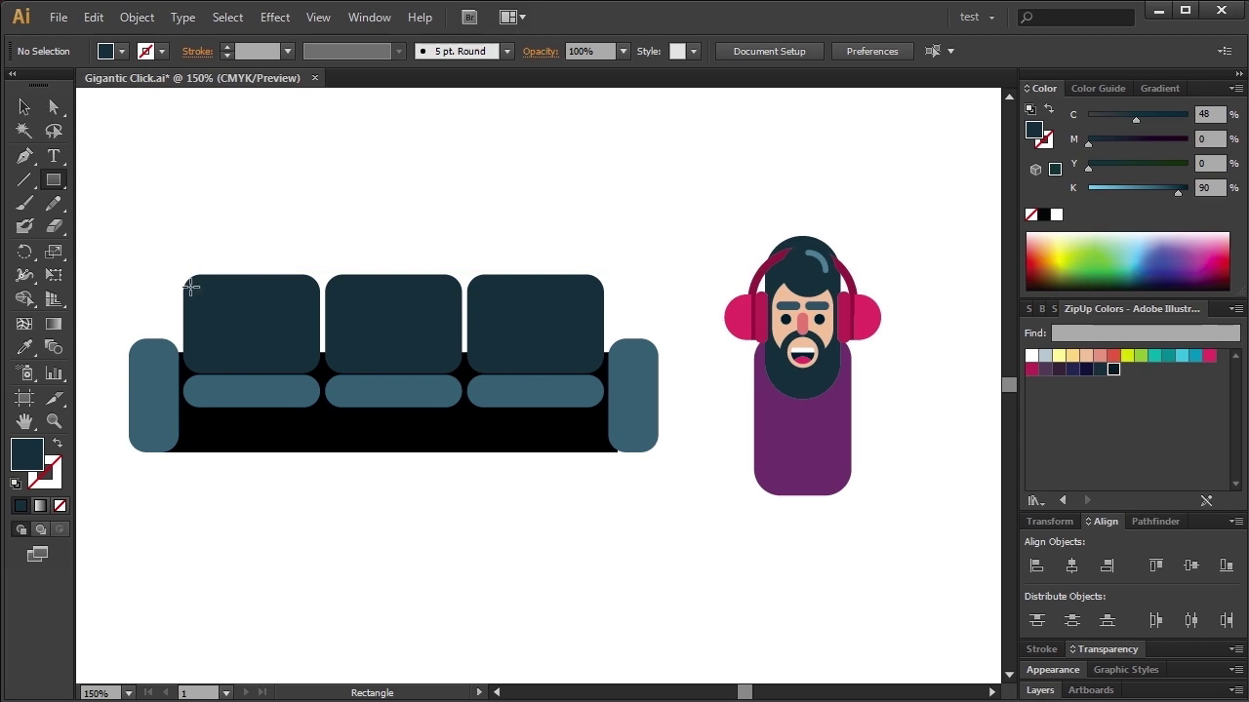
pyautogui.moveTo(191, 286); pyautogui.dragTo(591, 373)
pyautogui.click(251, 440)
pyautogui.press('v')
pyautogui.rightClick(312, 325)
pyautogui.click(586, 677)
# Extend the base behind the right armrest and raise the back cushion tops
pyautogui.moveTo(669, 200); pyautogui.dragTo(144, 478)
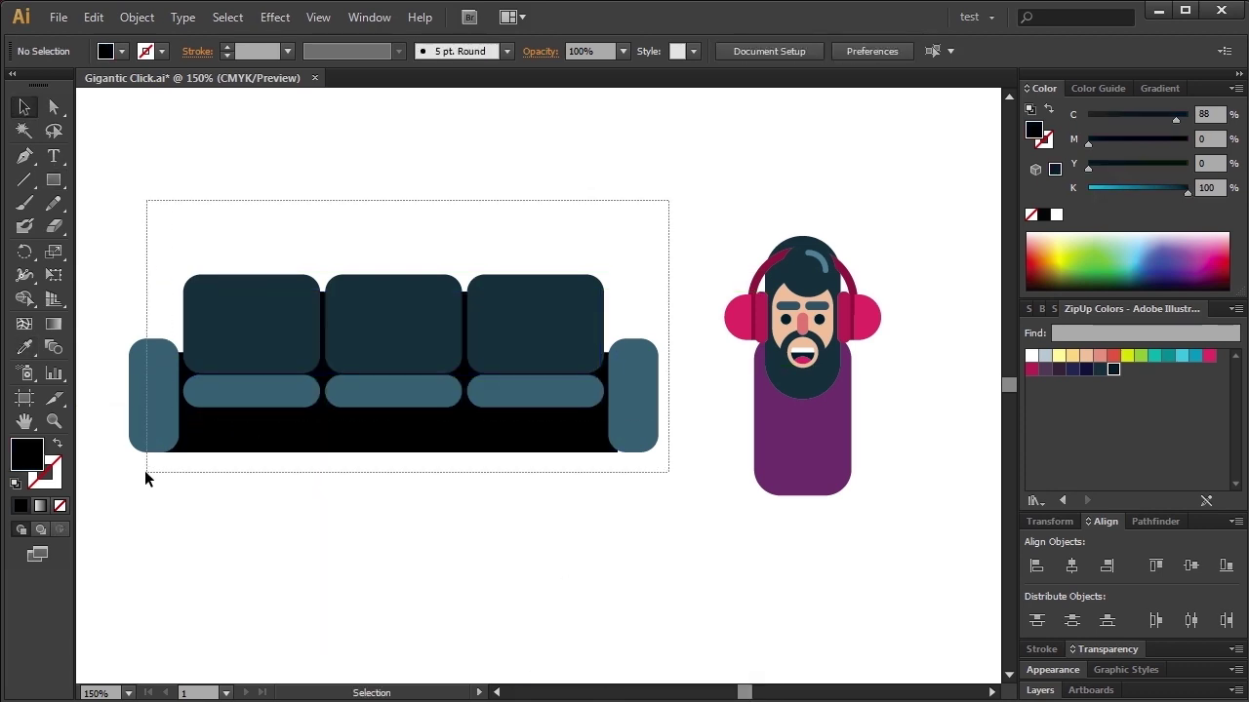
pyautogui.moveTo(616, 395); pyautogui.dragTo(608, 395)
pyautogui.click(658, 244)
pyautogui.moveTo(620, 318); pyautogui.dragTo(605, 322)
pyautogui.press('Up')
pyautogui.press('Up')
pyautogui.press('Up')
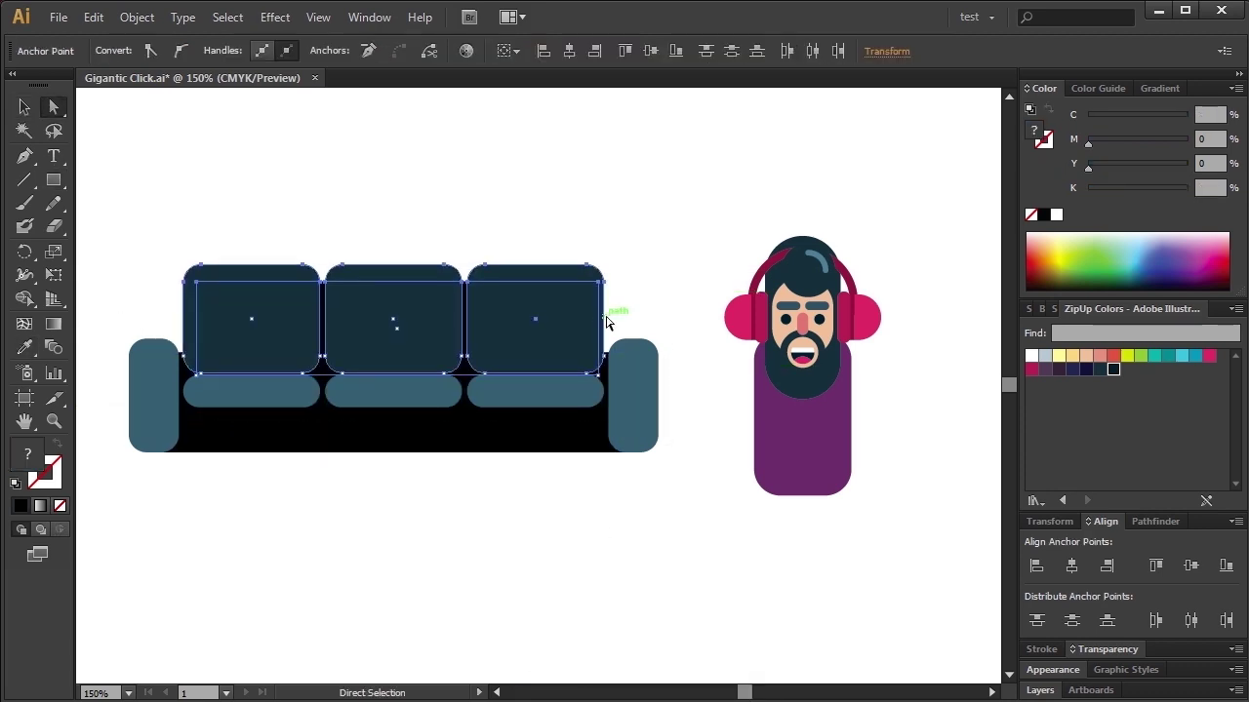
pyautogui.click(25, 108)
pyautogui.hotkey('ctrl', 'a')
pyautogui.moveTo(901, 354); pyautogui.dragTo(809, 209)
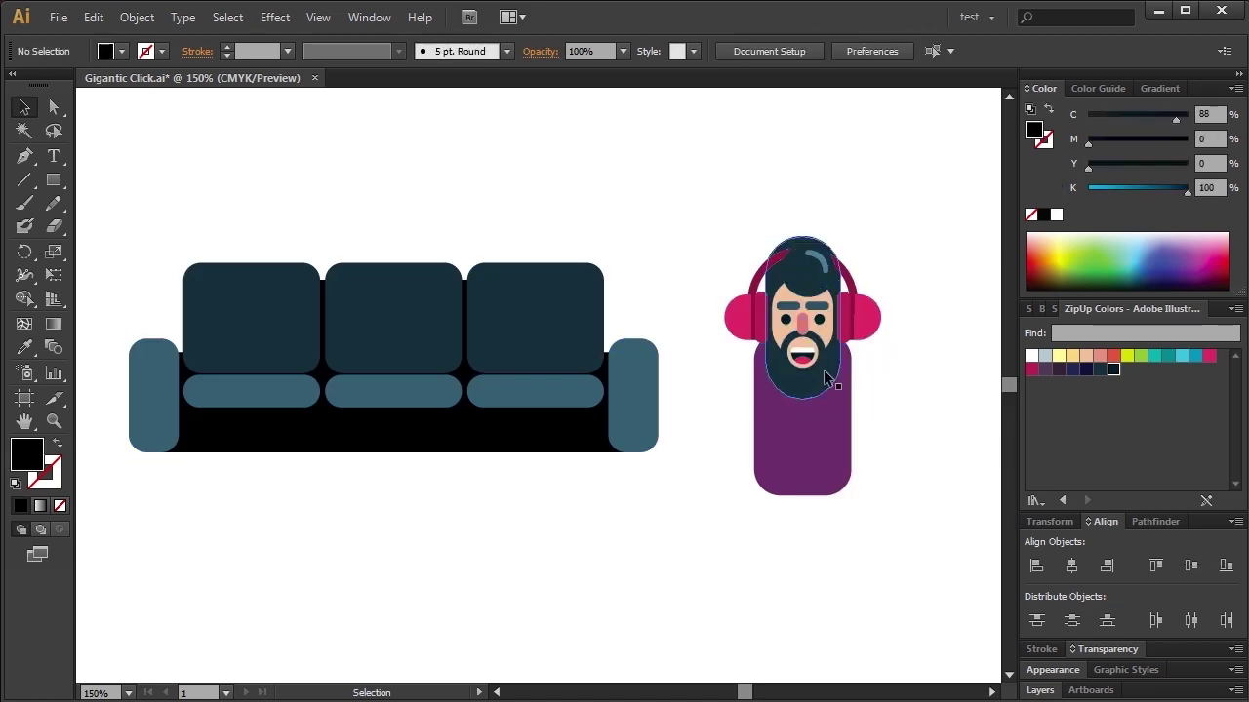
# Move the bearded man onto the middle of the sofa and scale him to fit
pyautogui.click(1049, 521)
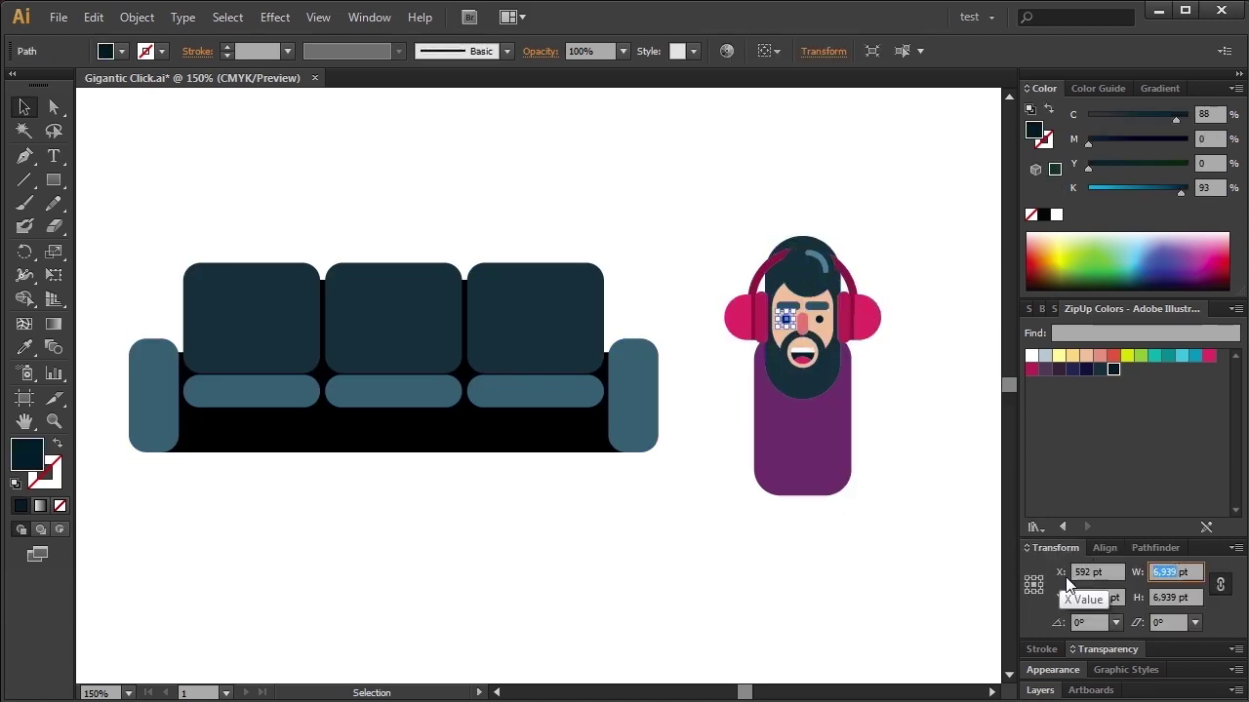
pyautogui.moveTo(737, 403); pyautogui.dragTo(735, 396)
pyautogui.moveTo(802, 439); pyautogui.dragTo(370, 328)
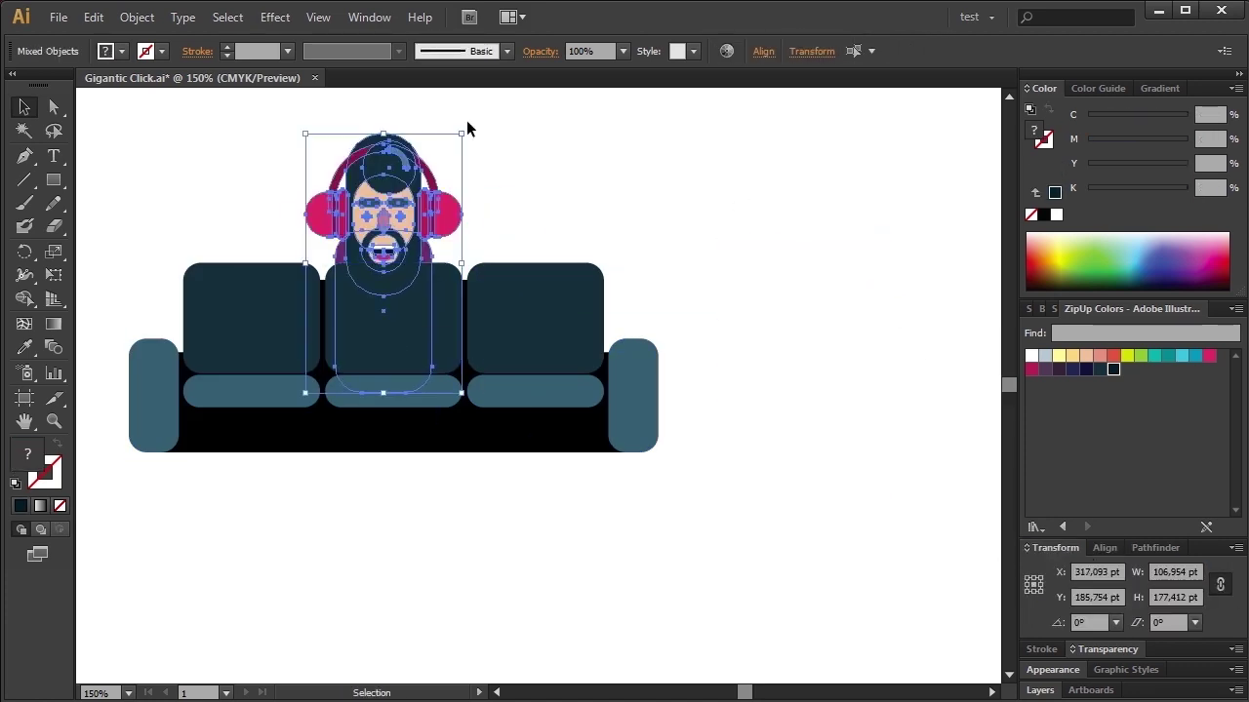
pyautogui.moveTo(463, 128); pyautogui.dragTo(447, 172)
pyautogui.click(432, 502)
pyautogui.hotkey('ctrl', 'a')
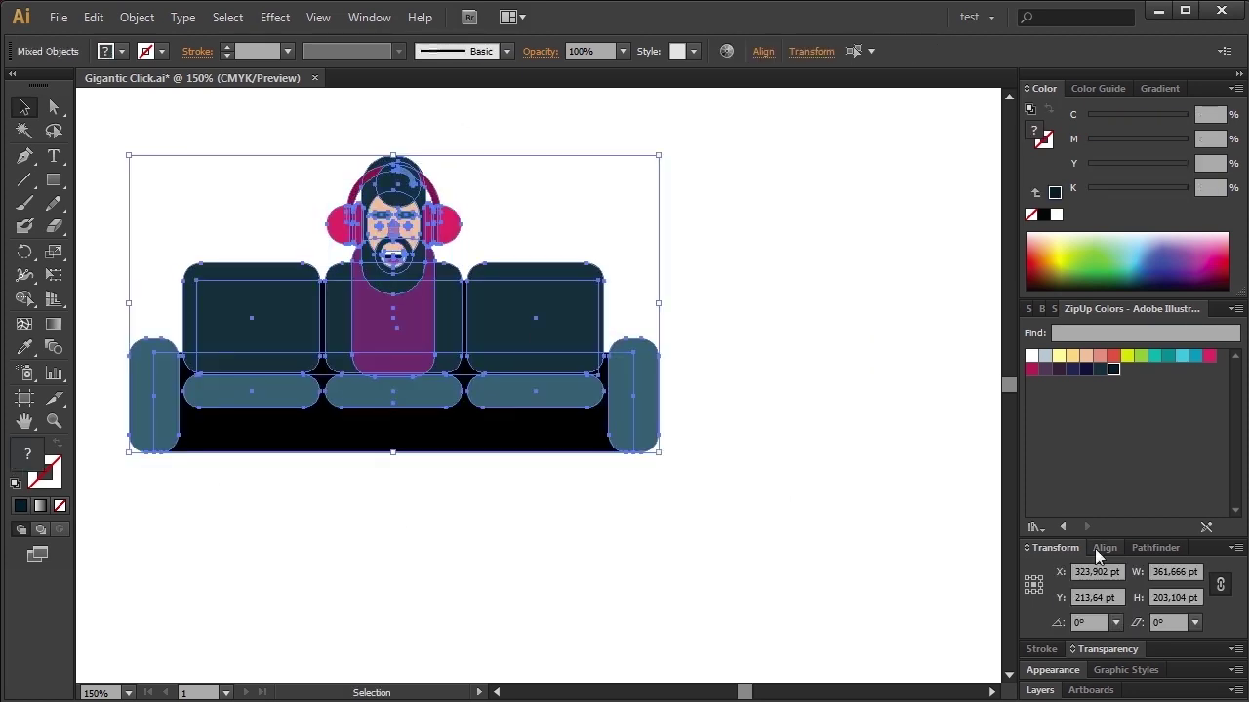
pyautogui.click(1104, 547)
# Draw a peach rounded arm bar and lay it along the sofa back
pyautogui.moveTo(327, 199); pyautogui.dragTo(478, 279)
pyautogui.click(54, 181)
pyautogui.moveTo(382, 262); pyautogui.dragTo(390, 258)
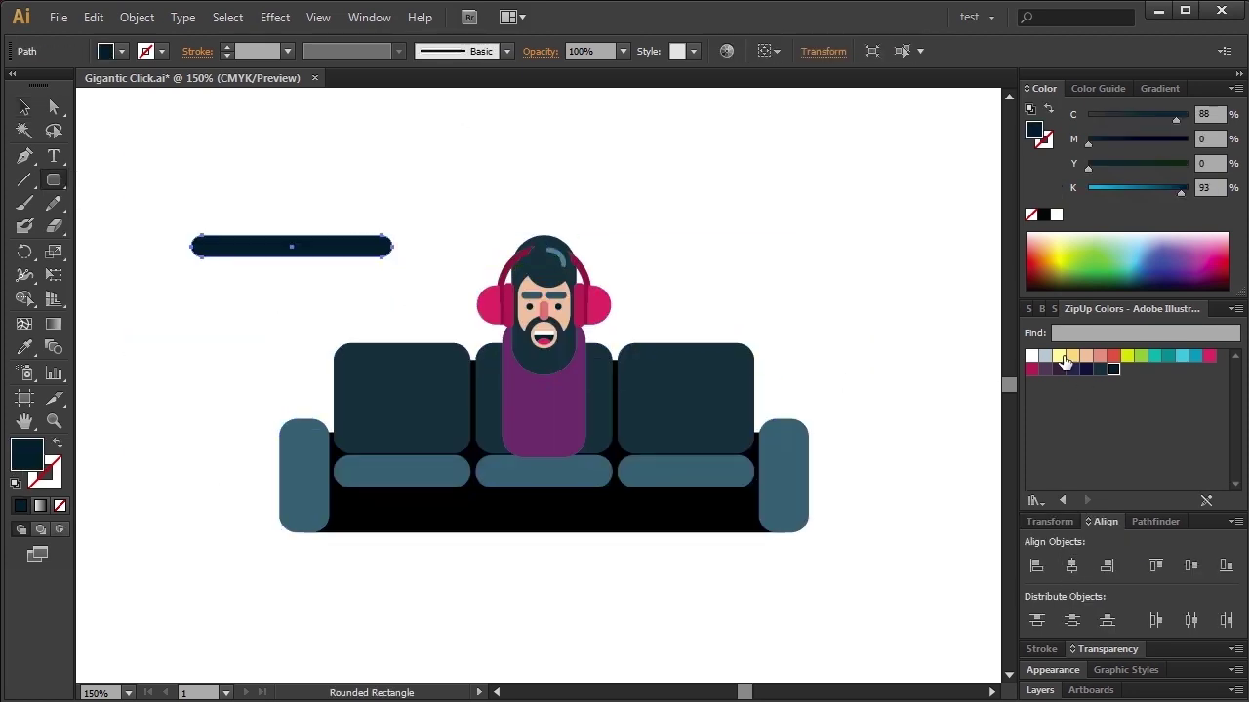
pyautogui.click(1085, 355)
pyautogui.moveTo(292, 250); pyautogui.dragTo(458, 342)
pyautogui.hotkey('ctrl', 'a')
pyautogui.rightClick(411, 394)
pyautogui.click(644, 585)
# Adjust the arm bar's length and draw a small peach hand shape
pyautogui.click(410, 343)
pyautogui.moveTo(362, 333)
pyautogui.mouseDown()
pyautogui.moveTo(273, 322)
pyautogui.moveTo(257, 359)
pyautogui.mouseUp()
pyautogui.click(552, 633)
pyautogui.moveTo(294, 347); pyautogui.dragTo(380, 366)
pyautogui.moveTo(134, 189)
pyautogui.mouseDown()
pyautogui.moveTo(171, 265)
pyautogui.moveTo(381, 394)
pyautogui.mouseUp()
pyautogui.press('v')
# Size the hand to the arm and keep a spare peach bar at the upper right
pyautogui.moveTo(364, 251); pyautogui.dragTo(444, 408)
pyautogui.hotkey('ctrl', 'shift', 'a')
pyautogui.keyDown('shift'); pyautogui.click(418, 391); pyautogui.keyUp('shift')
pyautogui.click(548, 409)
pyautogui.hotkey('ctrl', 'shift', 'a')
pyautogui.moveTo(354, 193); pyautogui.dragTo(716, 187)
# Make two teal leg bars, tilt one, group them and place the legs on the sofa
pyautogui.moveTo(430, 283)
pyautogui.mouseDown()
pyautogui.moveTo(445, 256)
pyautogui.moveTo(399, 272)
pyautogui.mouseUp()
pyautogui.click(1195, 355)
pyautogui.press('v')
pyautogui.hotkey('ctrl', 'shift', 'a')
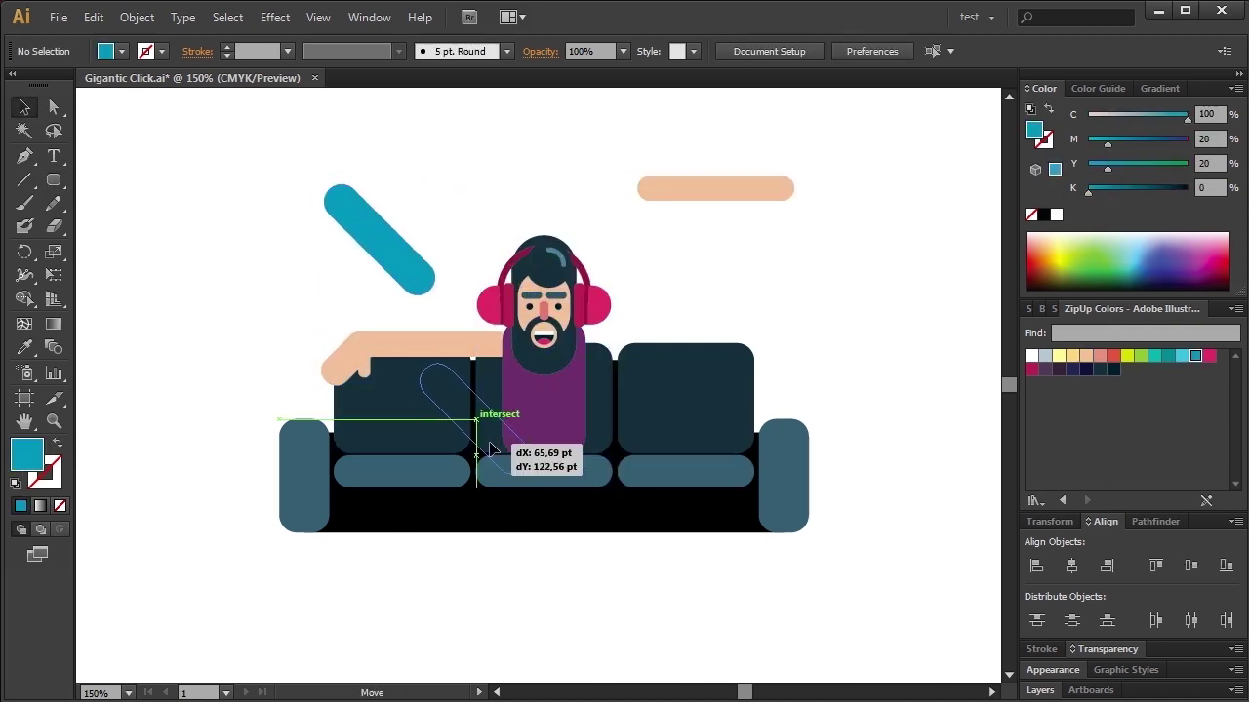
pyautogui.press('a')
pyautogui.click(225, 192)
pyautogui.moveTo(489, 446)
pyautogui.mouseDown()
pyautogui.moveTo(269, 269)
pyautogui.moveTo(244, 322)
pyautogui.mouseUp()
pyautogui.press('v')
pyautogui.moveTo(295, 277)
pyautogui.mouseDown()
pyautogui.moveTo(502, 451)
pyautogui.moveTo(423, 516)
pyautogui.mouseUp()
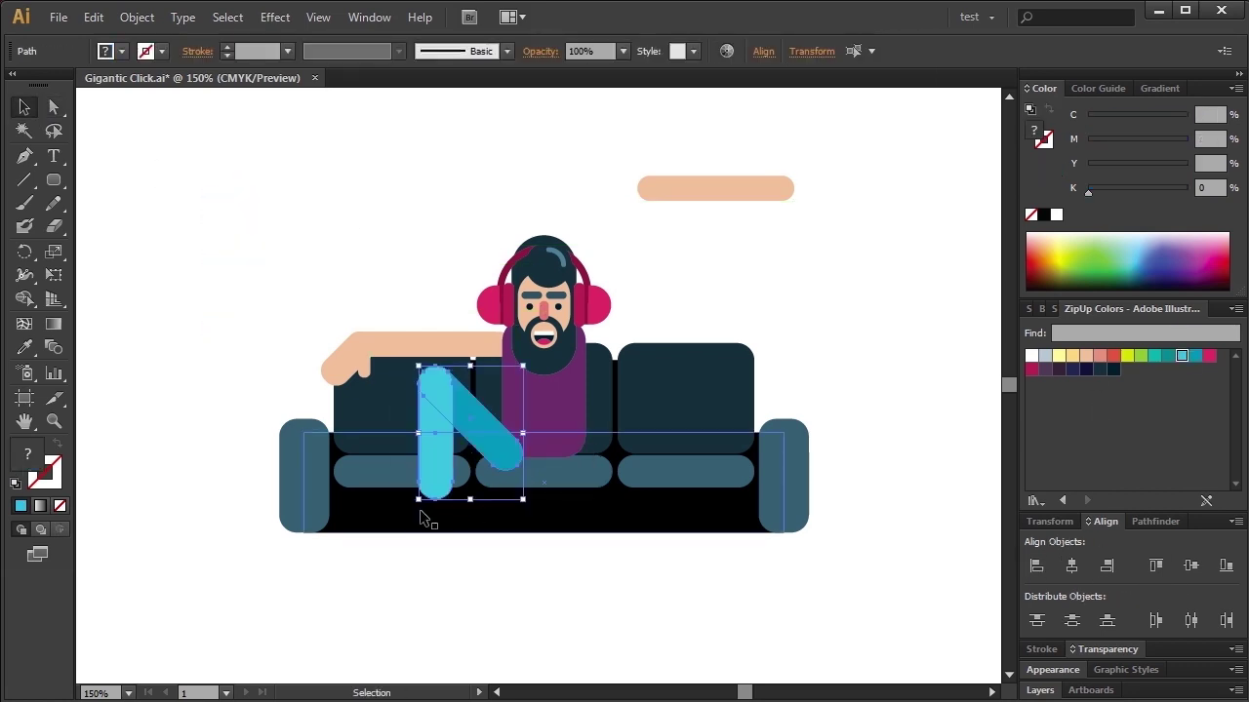
# Lay the blue leg bar across the middle seat with a lower leg hanging over the edge
pyautogui.click(592, 290)
pyautogui.click(643, 273)
pyautogui.click(434, 478)
pyautogui.keyDown('shift'); pyautogui.click(537, 400); pyautogui.keyUp('shift')
pyautogui.click(429, 347)
pyautogui.click(669, 323)
pyautogui.click(429, 347)
pyautogui.click(657, 299)
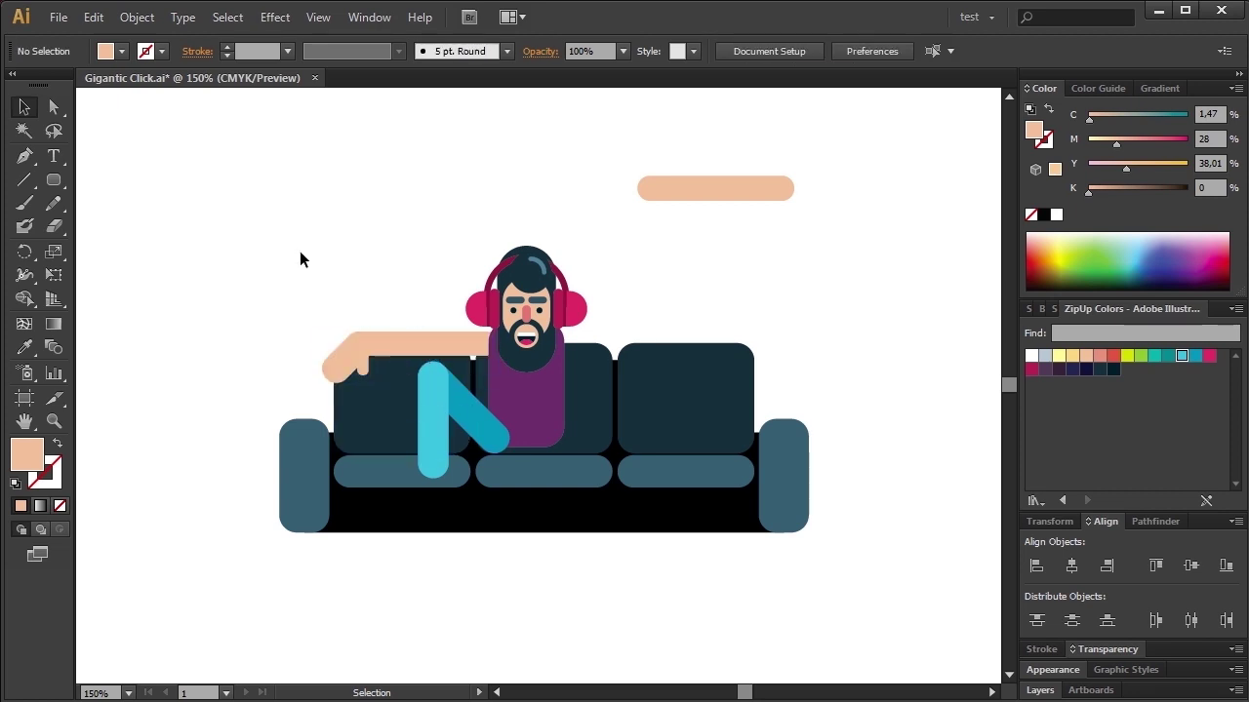
pyautogui.click(475, 440)
pyautogui.moveTo(489, 410); pyautogui.dragTo(680, 495)
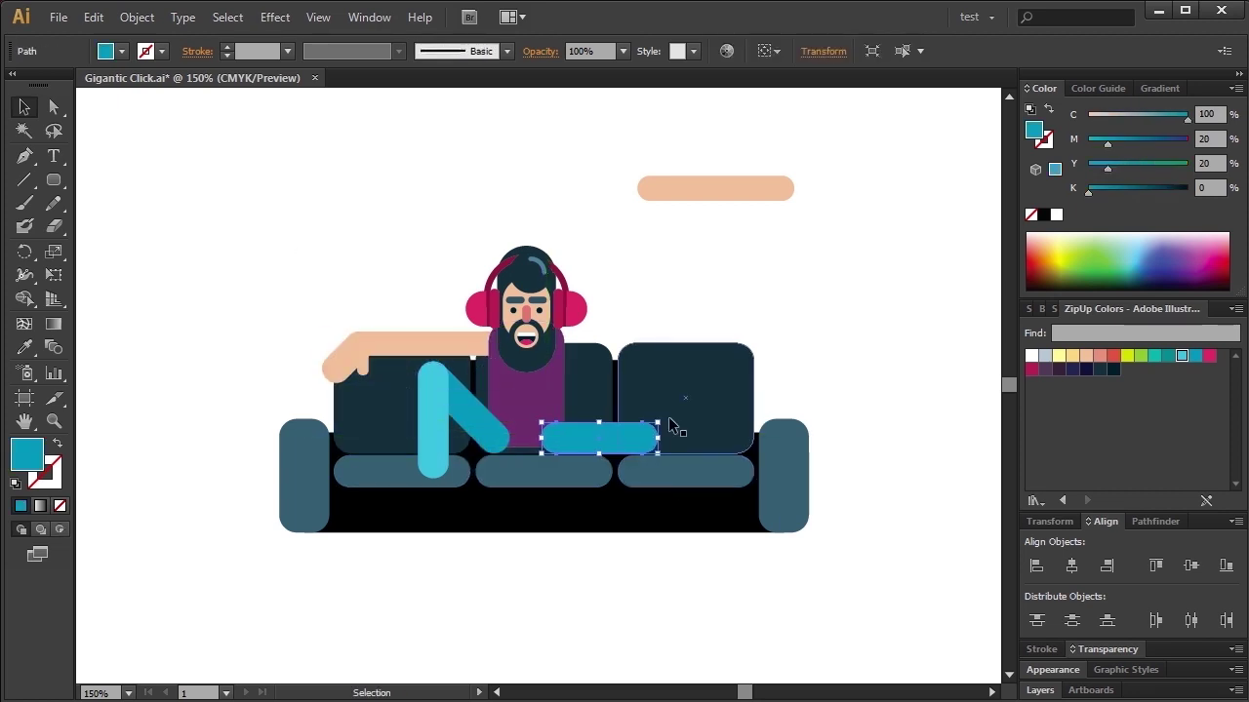
pyautogui.moveTo(599, 458); pyautogui.dragTo(644, 508)
pyautogui.click(839, 616)
# Draw a darker blue rectangle for the thigh
pyautogui.moveTo(491, 455); pyautogui.dragTo(587, 424)
pyautogui.click(1195, 355)
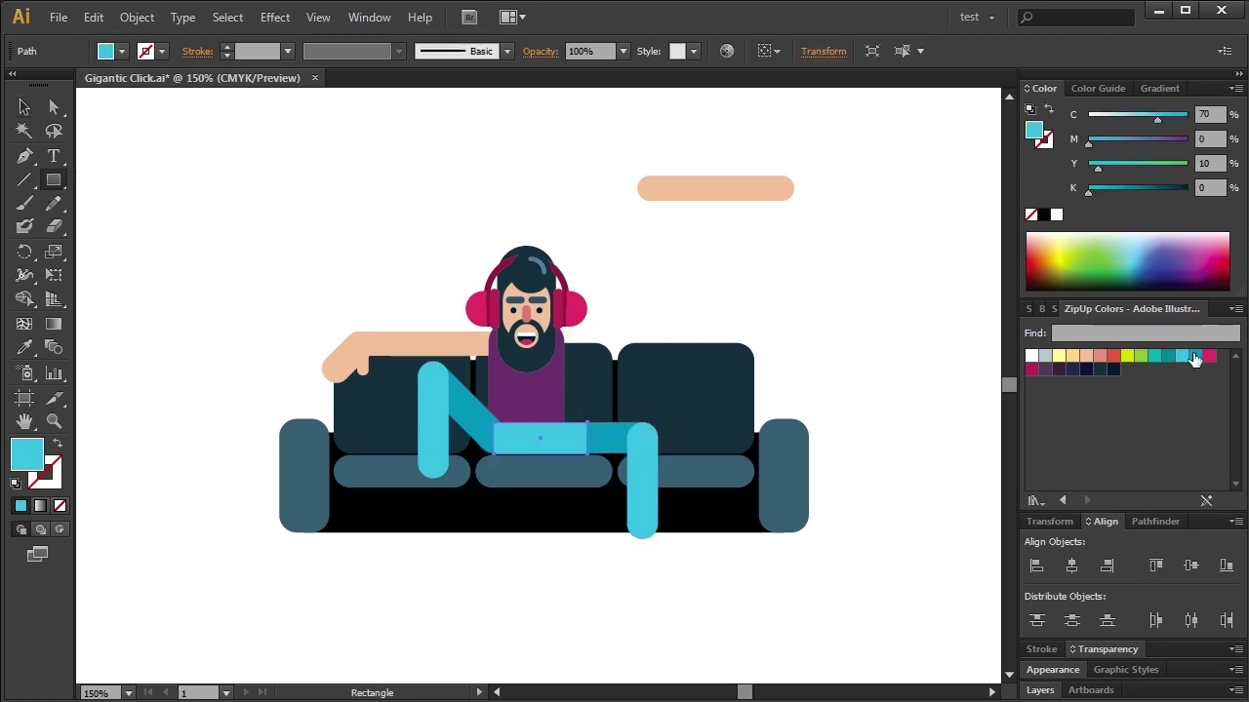
pyautogui.press('v')
pyautogui.click(575, 546)
# Reposition the arm group on the sofa back, undoing the last two changes
pyautogui.rightClick(412, 282)
pyautogui.moveTo(459, 341)
pyautogui.mouseDown()
pyautogui.moveTo(410, 280)
pyautogui.moveTo(432, 352)
pyautogui.mouseUp()
pyautogui.press('Escape')
pyautogui.press('a')
pyautogui.click(362, 282)
pyautogui.press('v')
pyautogui.click(716, 294)
pyautogui.hotkey('ctrl', 'z')
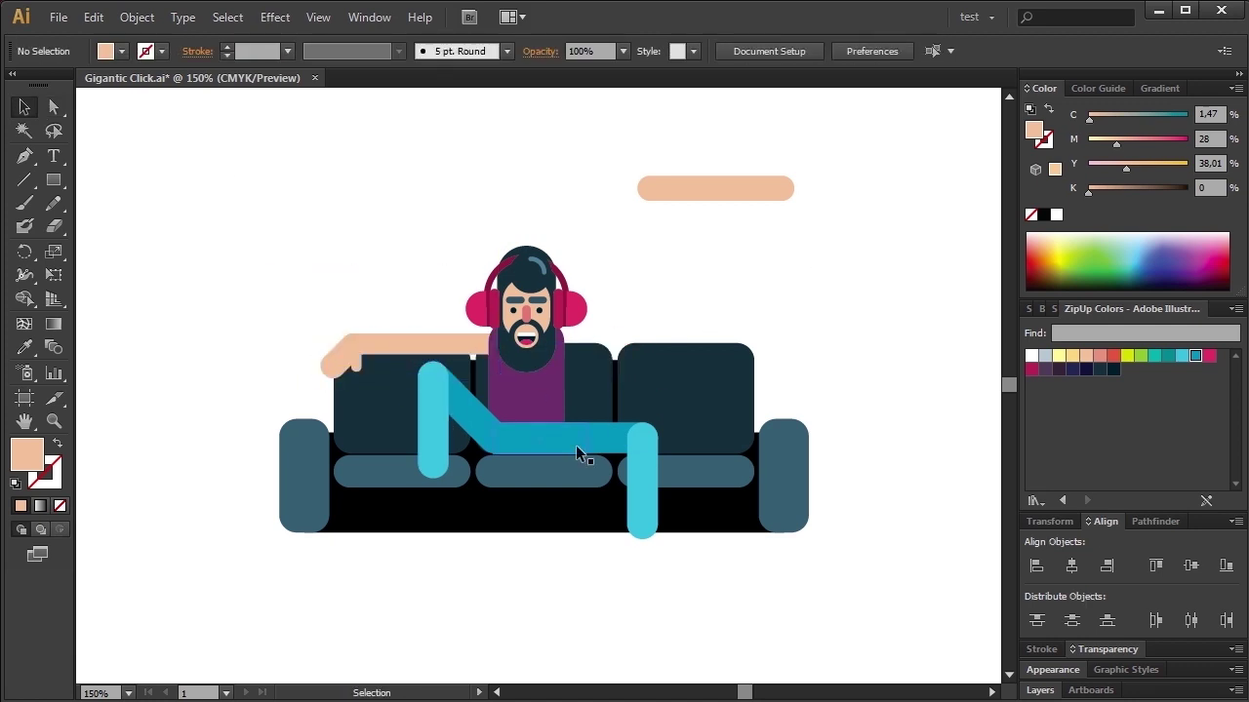
pyautogui.hotkey('ctrl', 'z')
pyautogui.click(576, 445)
# Copy and ungroup the arm, angling one bar into a diagonal forearm
pyautogui.click(720, 598)
pyautogui.moveTo(405, 337)
pyautogui.mouseDown()
pyautogui.moveTo(466, 183)
pyautogui.moveTo(606, 197)
pyautogui.mouseUp()
pyautogui.rightClick(466, 182)
pyautogui.click(549, 298)
pyautogui.moveTo(706, 195)
pyautogui.mouseDown()
pyautogui.moveTo(719, 239)
pyautogui.moveTo(641, 408)
pyautogui.moveTo(671, 270)
pyautogui.moveTo(585, 200)
pyautogui.mouseUp()
pyautogui.press('a')
pyautogui.click(18, 107)
# Place the second arm across the man's torso and bring it to the front
pyautogui.moveTo(656, 231)
pyautogui.mouseDown()
pyautogui.moveTo(697, 399)
pyautogui.moveTo(608, 390)
pyautogui.mouseUp()
pyautogui.click(760, 357)
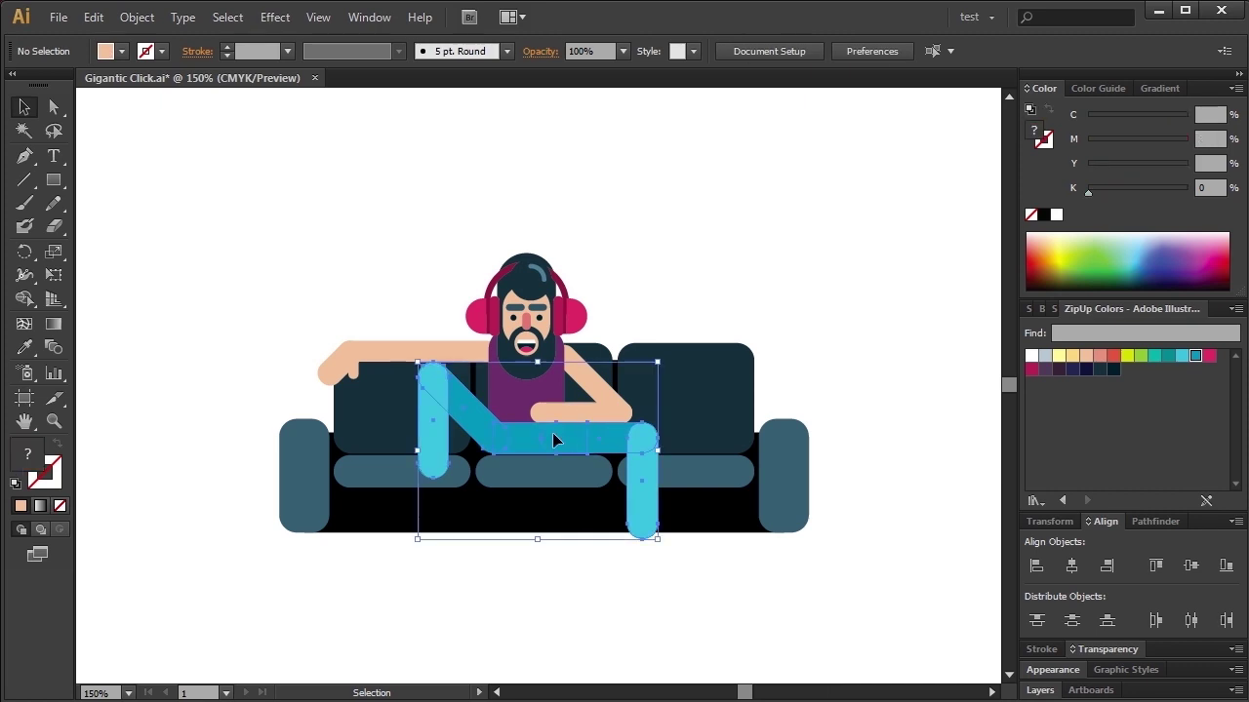
pyautogui.rightClick(566, 414)
pyautogui.click(802, 605)
pyautogui.click(173, 270)
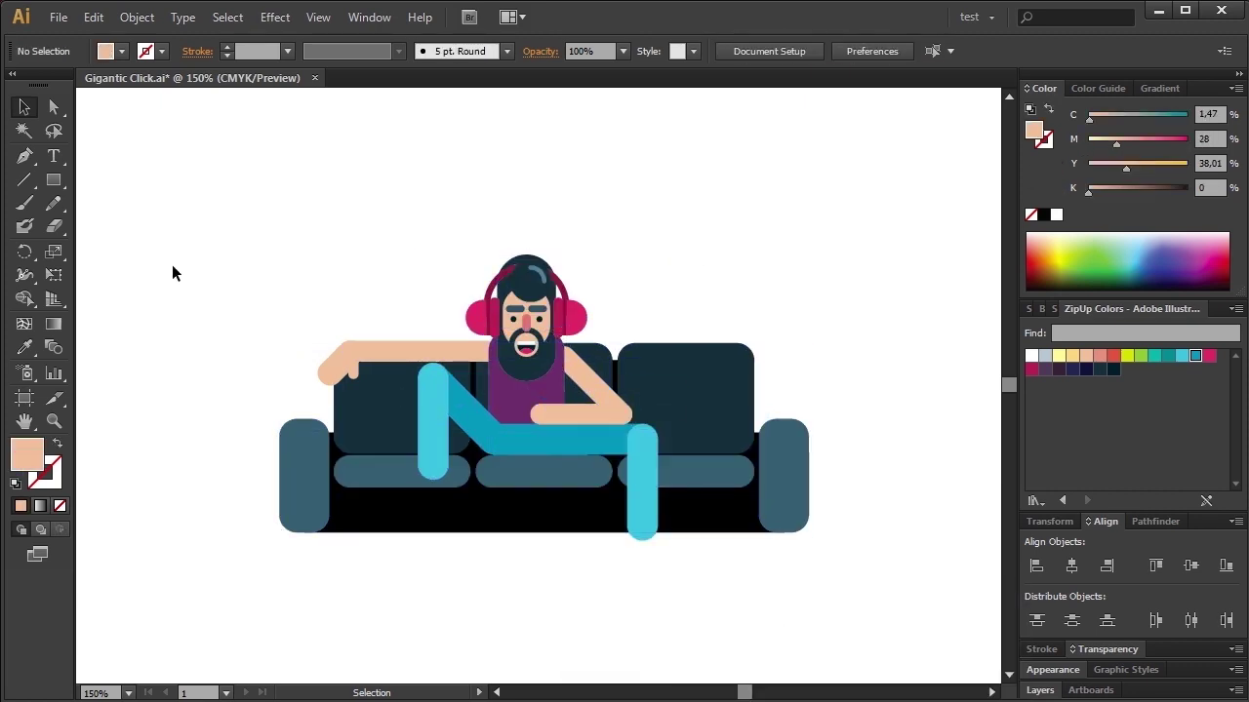
pyautogui.press('z')
pyautogui.moveTo(226, 212); pyautogui.dragTo(863, 591)
# Duplicate the peach hand and mirror the copy with Reflect
pyautogui.moveTo(238, 343)
pyautogui.mouseDown()
pyautogui.moveTo(185, 227)
pyautogui.moveTo(260, 205)
pyautogui.mouseUp()
pyautogui.rightClick(203, 216)
pyautogui.click(445, 427)
pyautogui.click(1012, 511)
pyautogui.doubleClick(260, 195)
pyautogui.doubleClick(328, 184)
# Draw a small rounded-rectangle phone above the hand and bring the hand in front of it
pyautogui.click(58, 182)
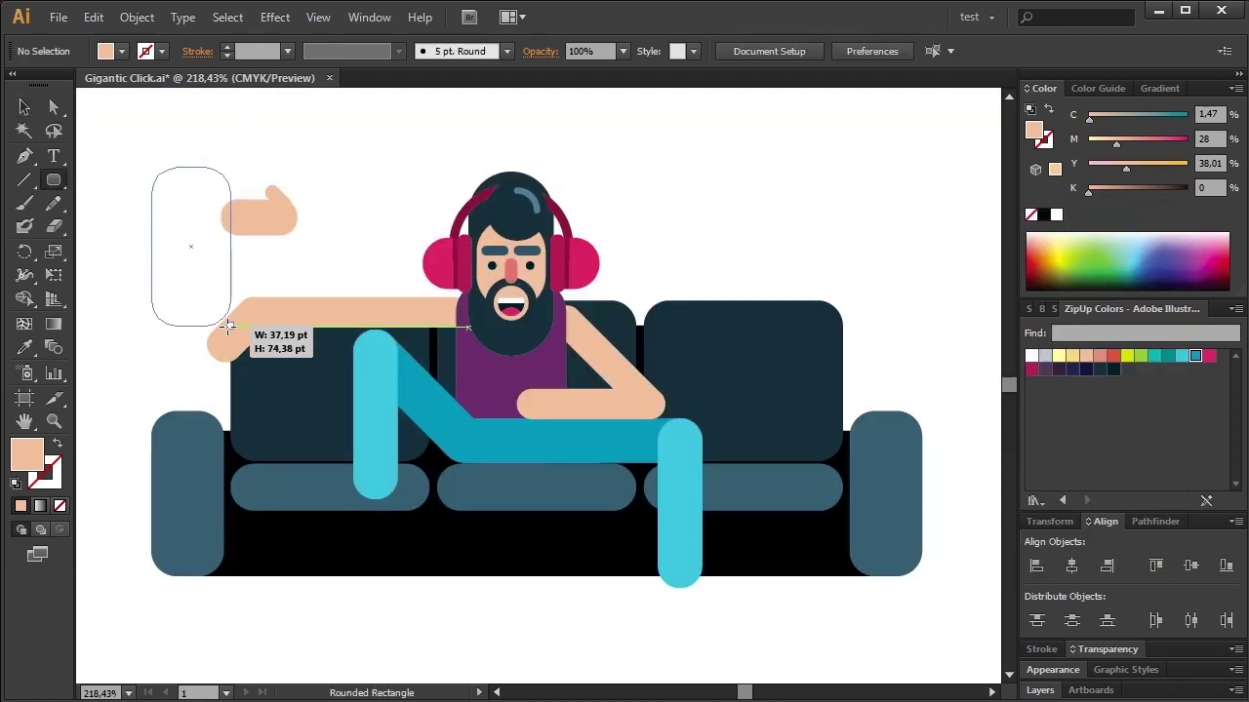
pyautogui.moveTo(227, 324); pyautogui.dragTo(197, 250)
pyautogui.press('v')
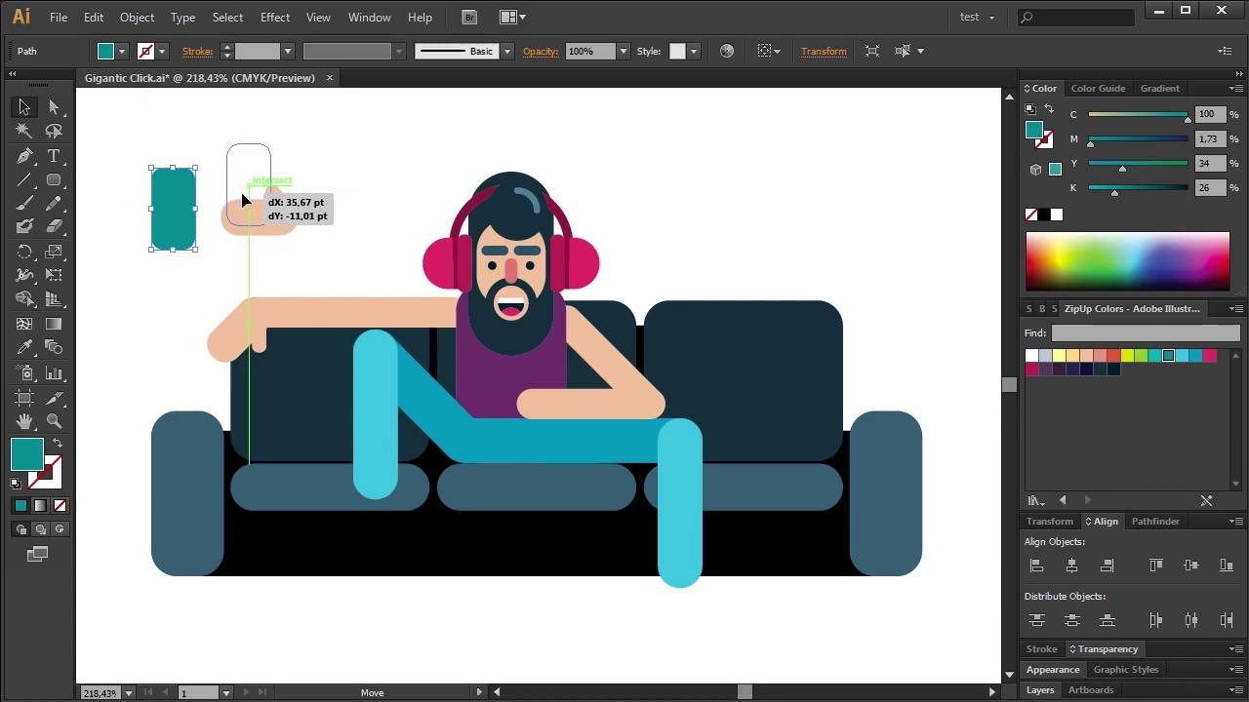
pyautogui.moveTo(244, 200); pyautogui.dragTo(273, 195)
pyautogui.click(273, 200)
pyautogui.rightClick(278, 200)
pyautogui.click(547, 485)
pyautogui.click(356, 205)
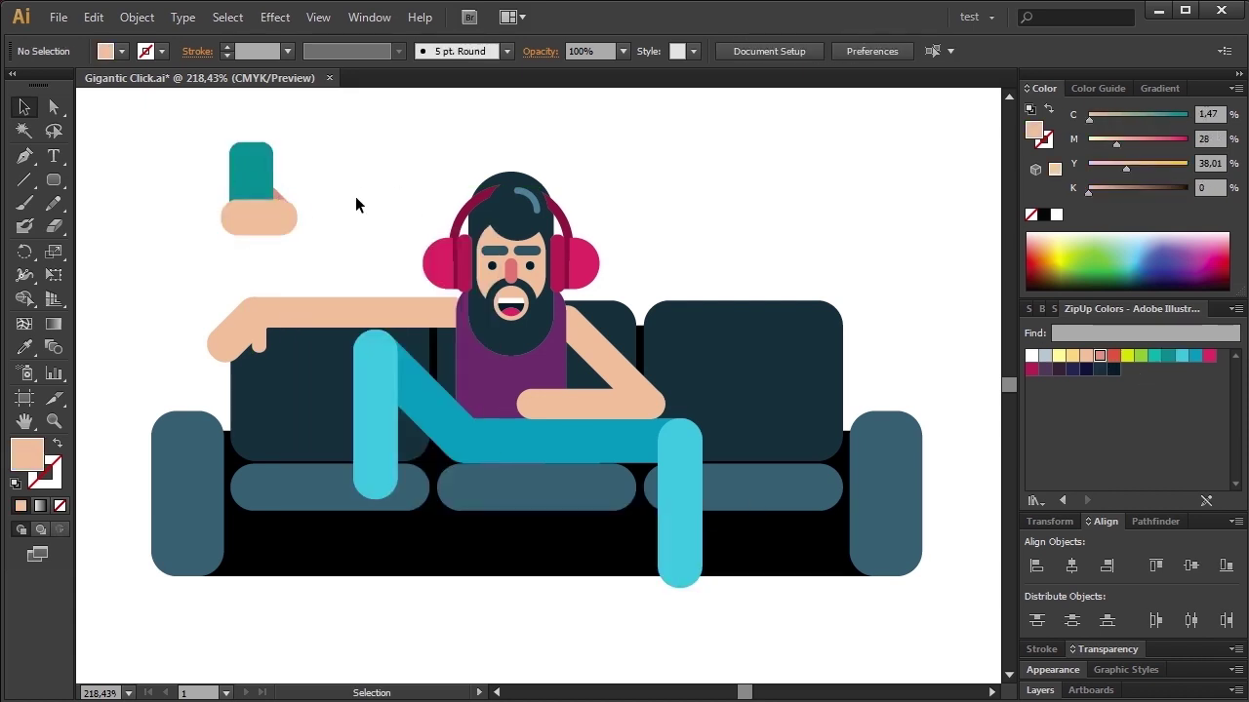
# Recolour the phone a brighter teal
pyautogui.click(252, 171)
pyautogui.click(1154, 355)
pyautogui.click(959, 332)
pyautogui.press('l')
pyautogui.press('v')
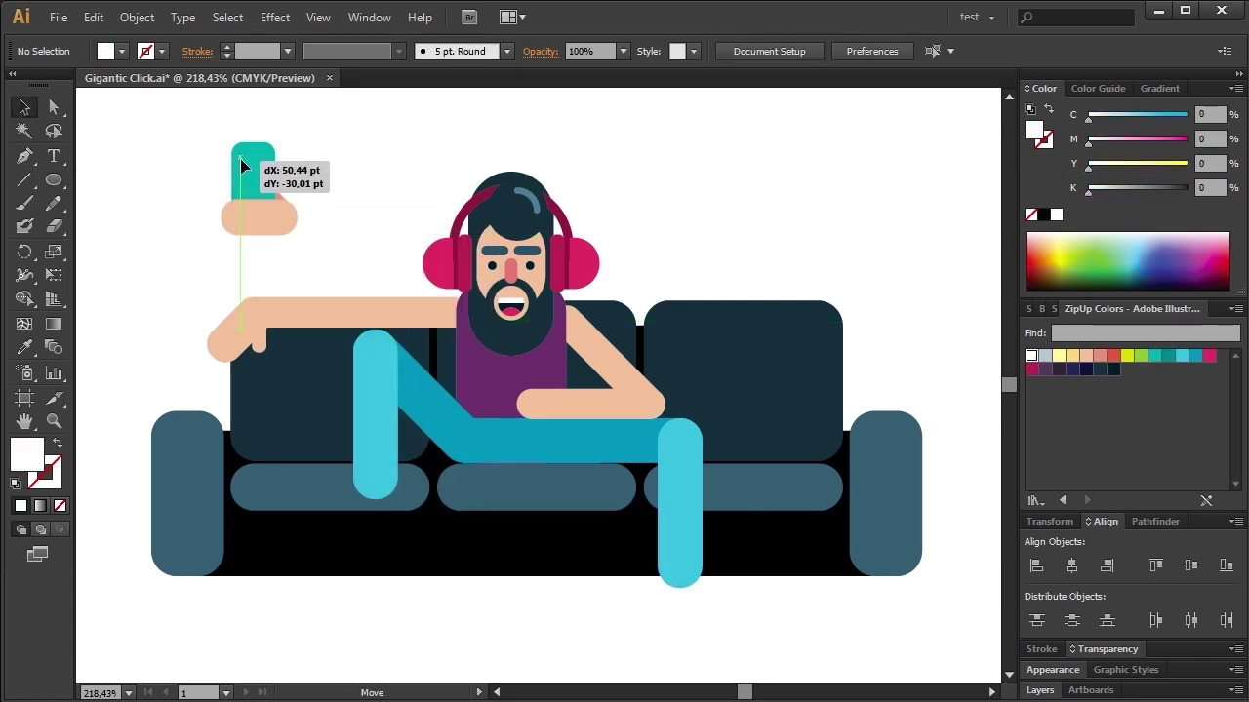
# Move the phone and hand onto the man's chest and draw a tall rounded pill
pyautogui.moveTo(278, 219); pyautogui.dragTo(551, 410)
pyautogui.hotkey('ctrl', 'shift', 'a')
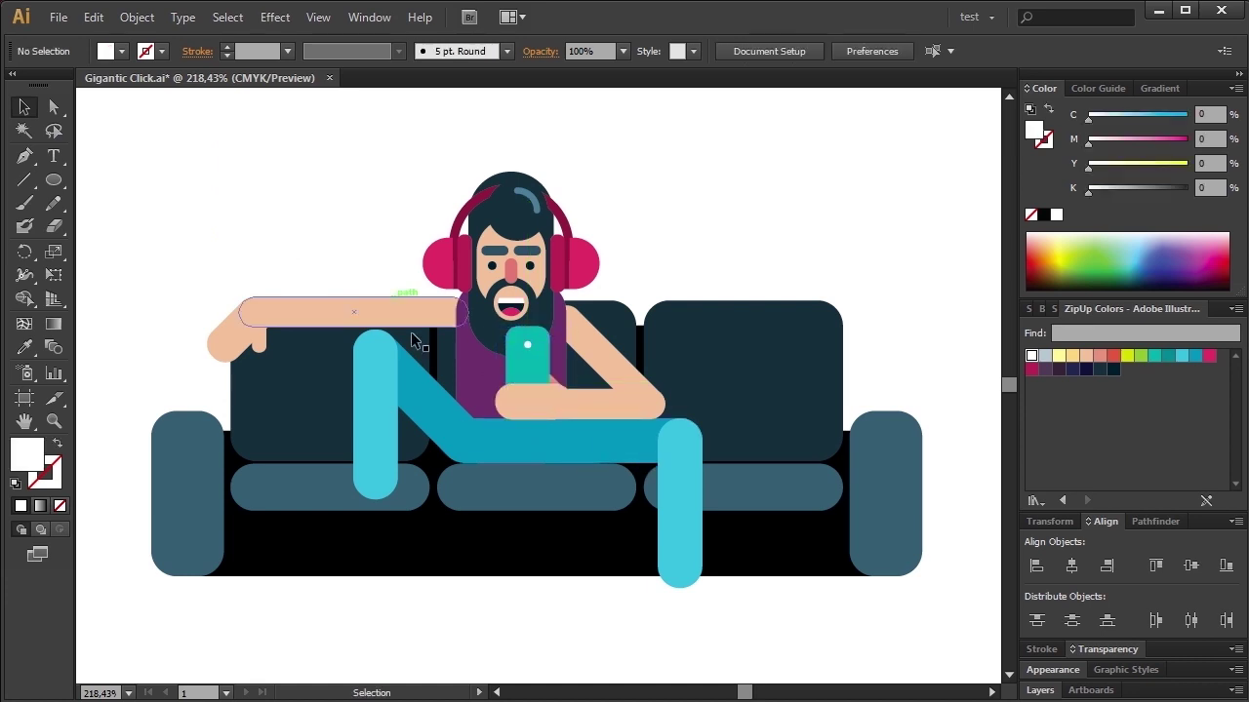
pyautogui.moveTo(53, 180)
pyautogui.mouseDown()
pyautogui.moveTo(147, 201)
pyautogui.moveTo(188, 263)
pyautogui.moveTo(245, 492)
pyautogui.mouseUp()
# Make the pill a red outline, stretch it over the character, and outline the stroke
pyautogui.click(1113, 355)
pyautogui.hotkey('shift', 'x')
pyautogui.click(24, 108)
pyautogui.moveTo(250, 291); pyautogui.dragTo(535, 293)
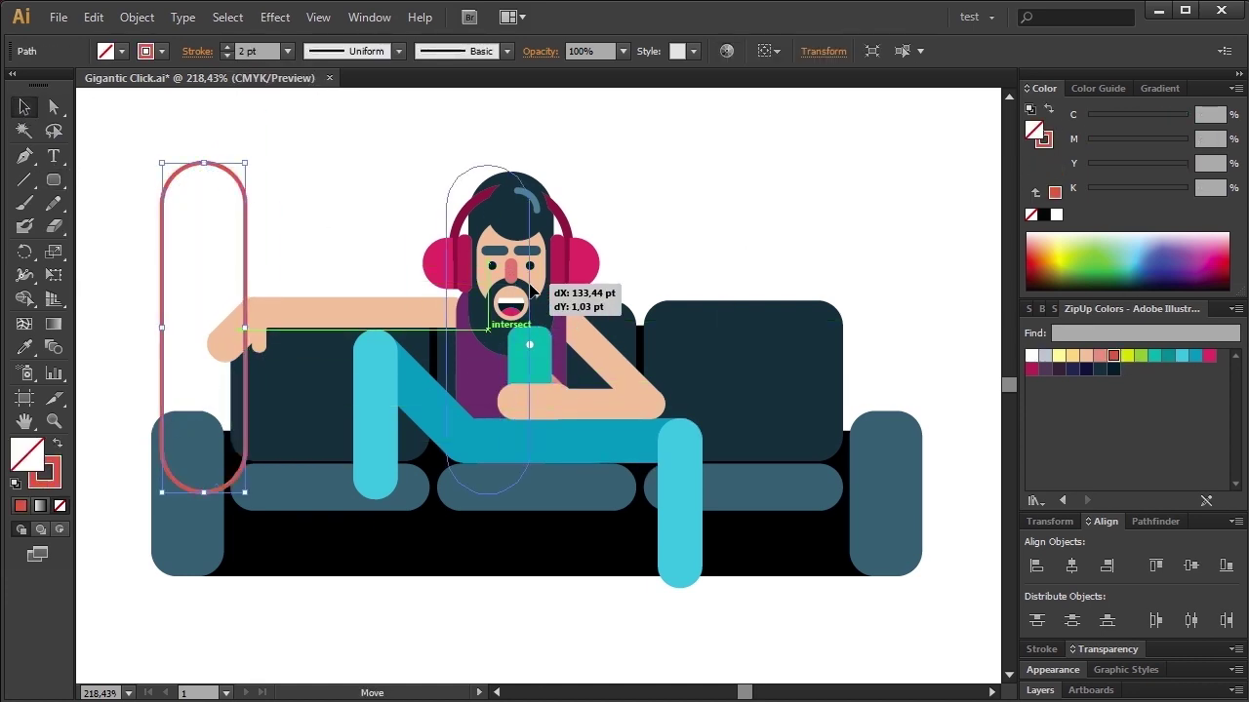
pyautogui.click(136, 17)
# Cut the cable loop with two rectangles using Pathfinder Divide and delete the leftover red pieces
pyautogui.click(454, 466)
pyautogui.press('m')
pyautogui.moveTo(239, 133); pyautogui.dragTo(608, 264)
pyautogui.moveTo(507, 265); pyautogui.dragTo(680, 437)
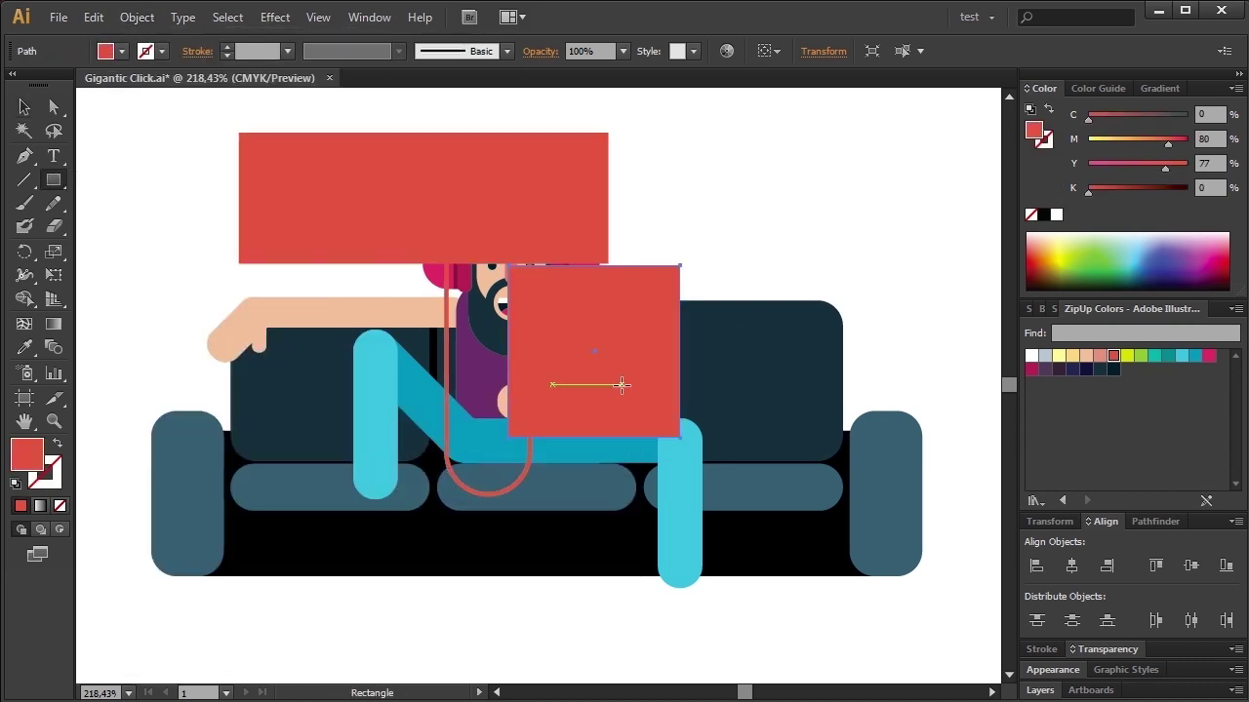
pyautogui.click(1040, 621)
pyautogui.rightClick(566, 315)
pyautogui.click(628, 432)
pyautogui.press('Delete')
# Arrange the head and draw a small dark bar for the left seat shadow
pyautogui.click(546, 410)
pyautogui.rightClick(555, 399)
pyautogui.moveTo(152, 192)
pyautogui.mouseDown()
pyautogui.moveTo(202, 210)
pyautogui.moveTo(260, 205)
pyautogui.moveTo(343, 498)
pyautogui.mouseUp()
pyautogui.press('v')
# Bring the trousers and arm in front of the headphone cable
pyautogui.click(531, 476)
pyautogui.keyDown('shift'); pyautogui.click(597, 459); pyautogui.keyUp('shift')
pyautogui.keyDown('shift'); pyautogui.click(293, 312); pyautogui.keyUp('shift')
pyautogui.rightClick(524, 321)
pyautogui.click(794, 491)
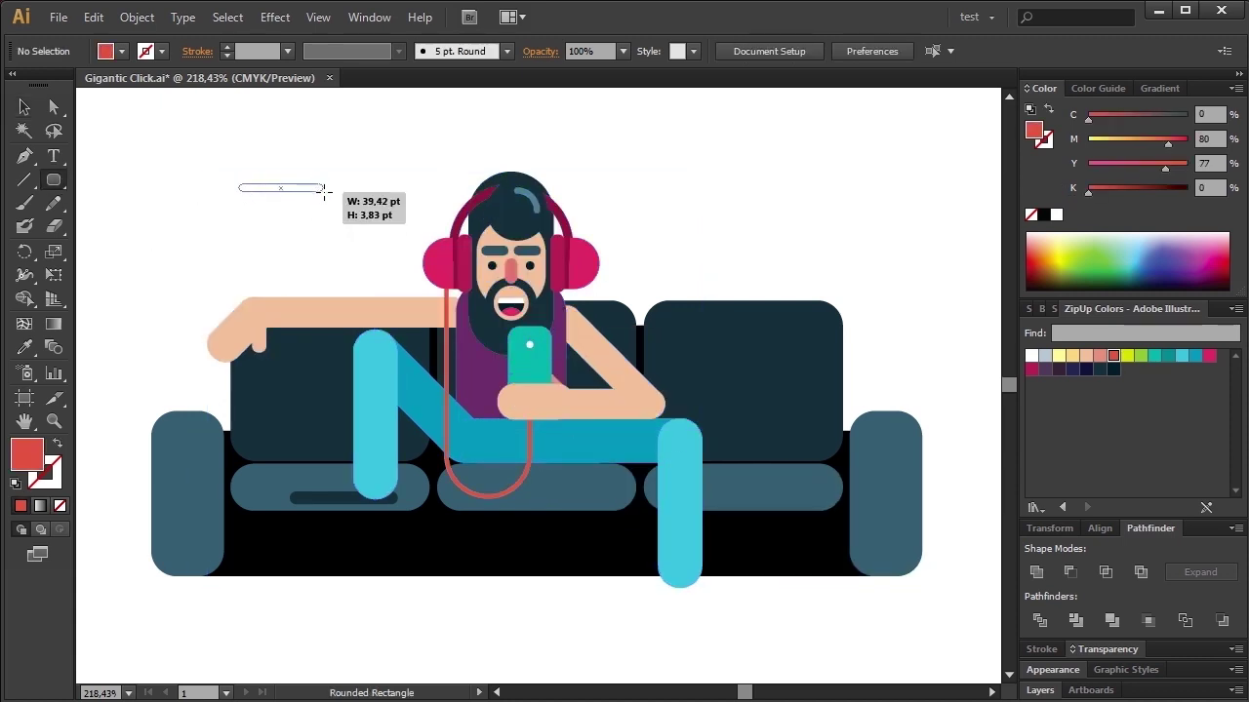
# Place a dark stripe diagonally across the forearm
pyautogui.moveTo(324, 191); pyautogui.dragTo(322, 189)
pyautogui.press('v')
pyautogui.moveTo(357, 245)
pyautogui.mouseDown()
pyautogui.moveTo(259, 203)
pyautogui.moveTo(603, 337)
pyautogui.mouseUp()
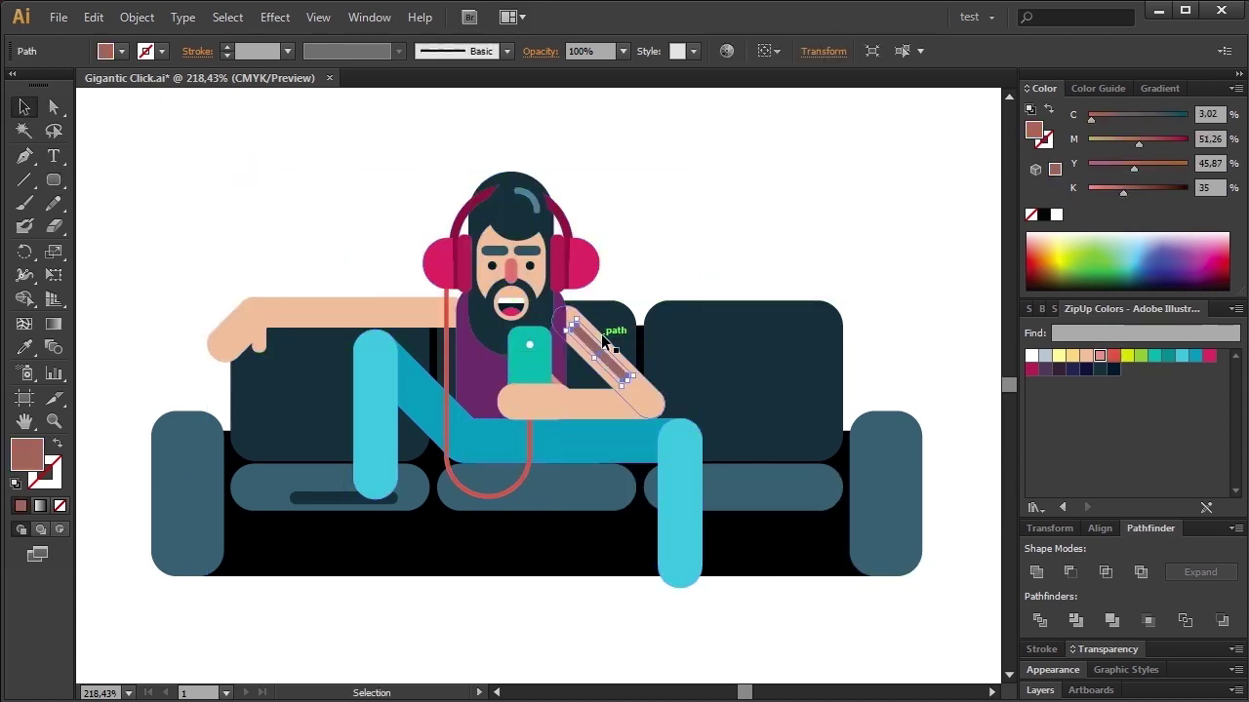
pyautogui.click(647, 201)
# Build the drink from green rectangles for the cup
pyautogui.press('m')
pyautogui.moveTo(177, 172)
pyautogui.mouseDown()
pyautogui.moveTo(200, 223)
pyautogui.moveTo(261, 225)
pyautogui.moveTo(265, 183)
pyautogui.mouseUp()
pyautogui.click(1140, 355)
pyautogui.press('v')
pyautogui.click(300, 223)
pyautogui.press('v')
pyautogui.rightClick(267, 186)
# Group the green cup, set the drink in the raised hand, and add peach knee patches
pyautogui.click(317, 300)
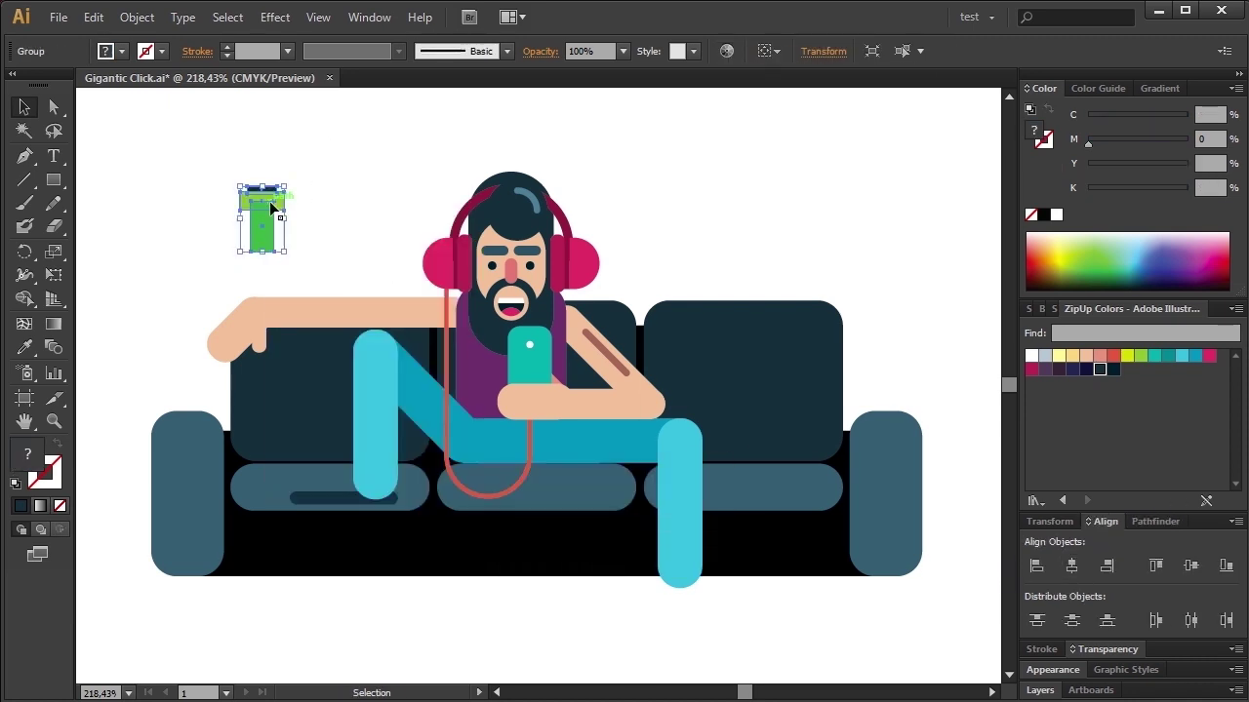
pyautogui.moveTo(270, 242); pyautogui.dragTo(312, 329)
pyautogui.click(345, 223)
pyautogui.moveTo(54, 180)
pyautogui.mouseDown()
pyautogui.moveTo(167, 217)
pyautogui.moveTo(376, 363)
pyautogui.moveTo(435, 435)
pyautogui.moveTo(680, 444)
pyautogui.moveTo(680, 474)
pyautogui.mouseUp()
pyautogui.press('v')
pyautogui.click(92, 290)
# Draw a purple chest patch using the shirt colour via Eyedropper, merged with a wide rectangle
pyautogui.moveTo(152, 172); pyautogui.dragTo(239, 270)
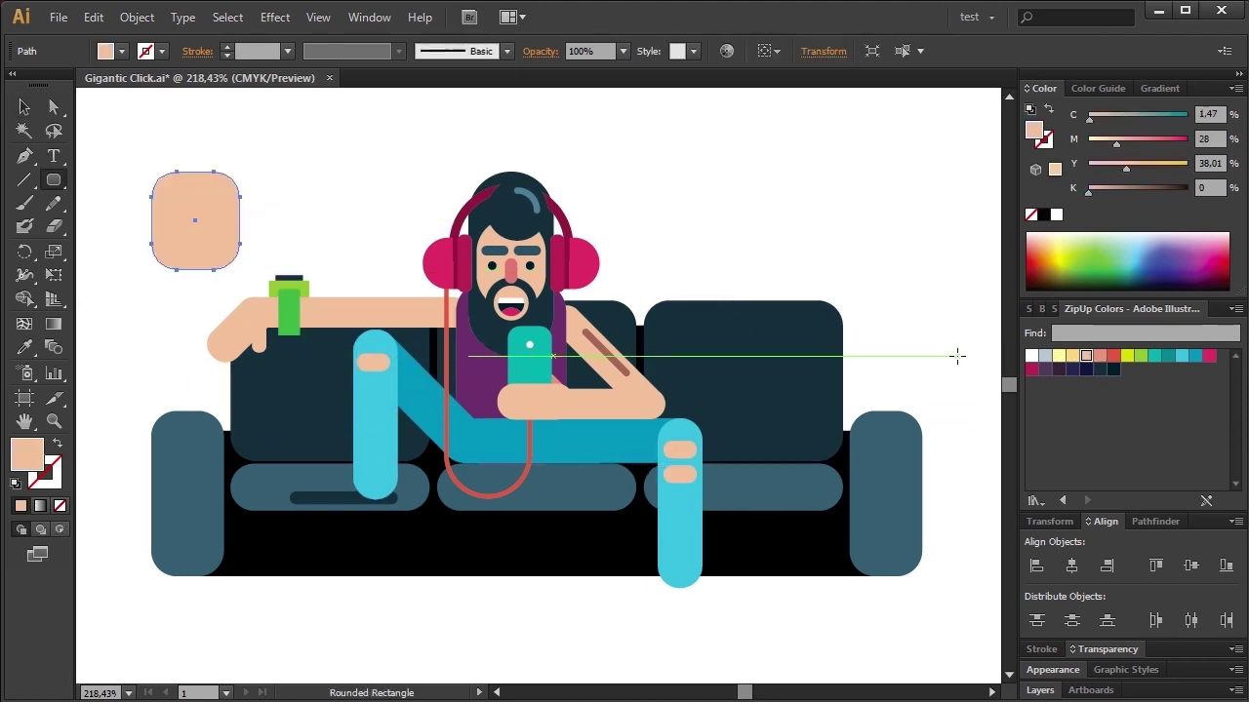
pyautogui.press('i')
pyautogui.click(1045, 369)
pyautogui.moveTo(243, 174); pyautogui.dragTo(189, 224)
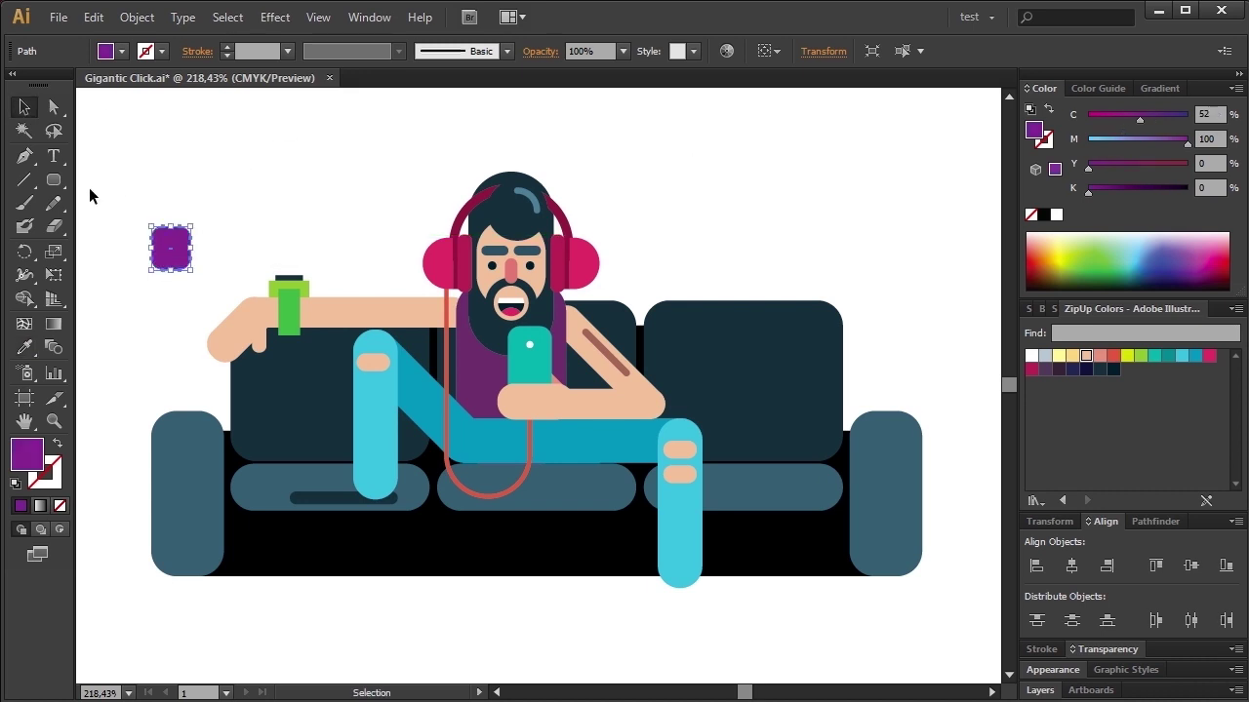
pyautogui.press('m')
pyautogui.moveTo(98, 176); pyautogui.dragTo(224, 224)
pyautogui.hotkey('shift', 'ctrl', 'F9')
pyautogui.moveTo(233, 306)
pyautogui.mouseDown()
pyautogui.moveTo(277, 332)
pyautogui.moveTo(483, 370)
pyautogui.mouseUp()
pyautogui.click(729, 209)
# Draw a dark navy rounded bar capped with a magenta circle
pyautogui.moveTo(370, 183); pyautogui.dragTo(669, 599)
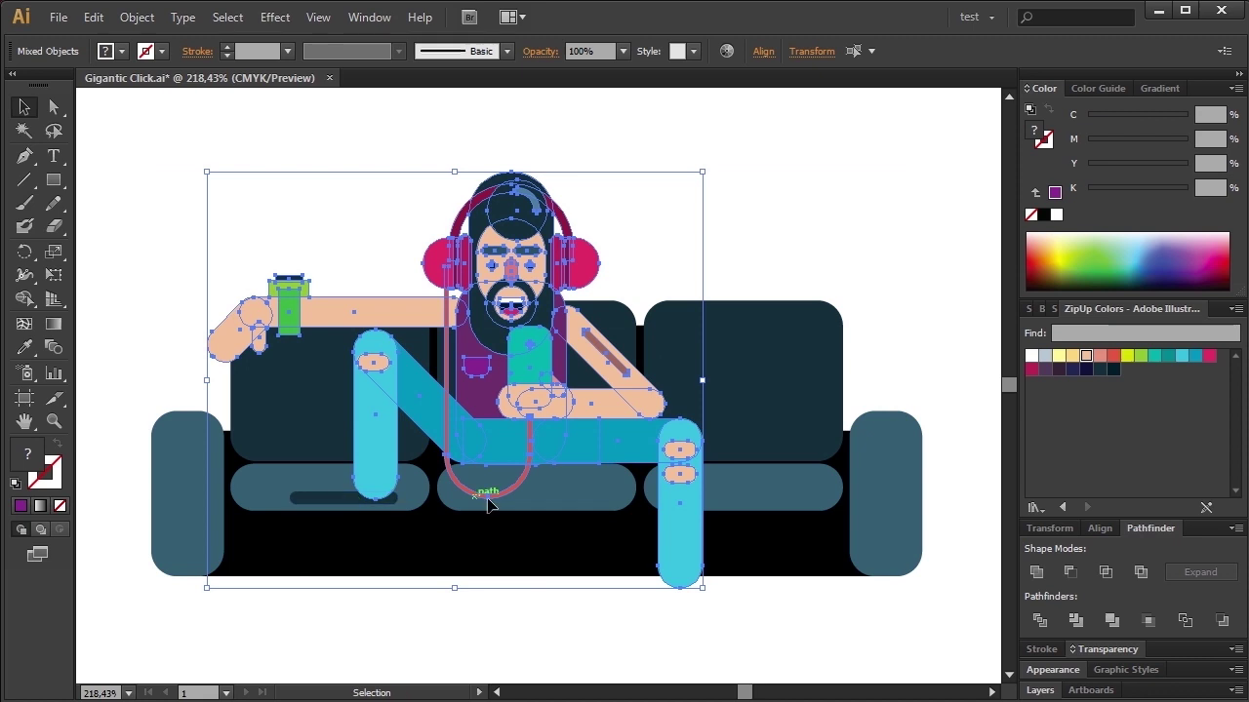
pyautogui.moveTo(181, 174); pyautogui.dragTo(277, 201)
pyautogui.click(1100, 369)
pyautogui.moveTo(295, 156)
pyautogui.mouseDown()
pyautogui.moveTo(257, 212)
pyautogui.moveTo(287, 185)
pyautogui.mouseUp()
pyautogui.moveTo(54, 179); pyautogui.dragTo(156, 222)
pyautogui.moveTo(200, 173)
pyautogui.mouseDown()
pyautogui.moveTo(213, 200)
pyautogui.moveTo(194, 185)
pyautogui.mouseUp()
pyautogui.click(1209, 355)
pyautogui.press('v')
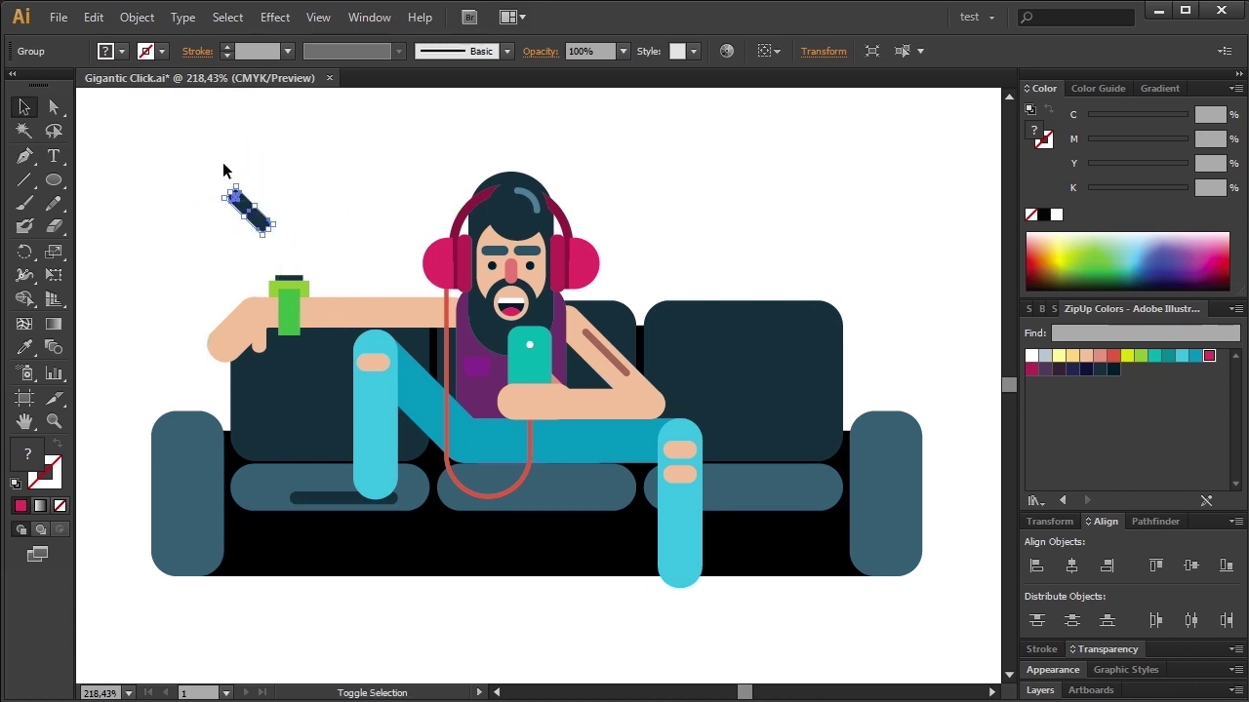
# Add a cigarette tip with a light-blue smoke bar and puff rising above it
pyautogui.click(276, 187)
pyautogui.moveTo(161, 208)
pyautogui.mouseDown()
pyautogui.moveTo(177, 208)
pyautogui.moveTo(236, 347)
pyautogui.mouseUp()
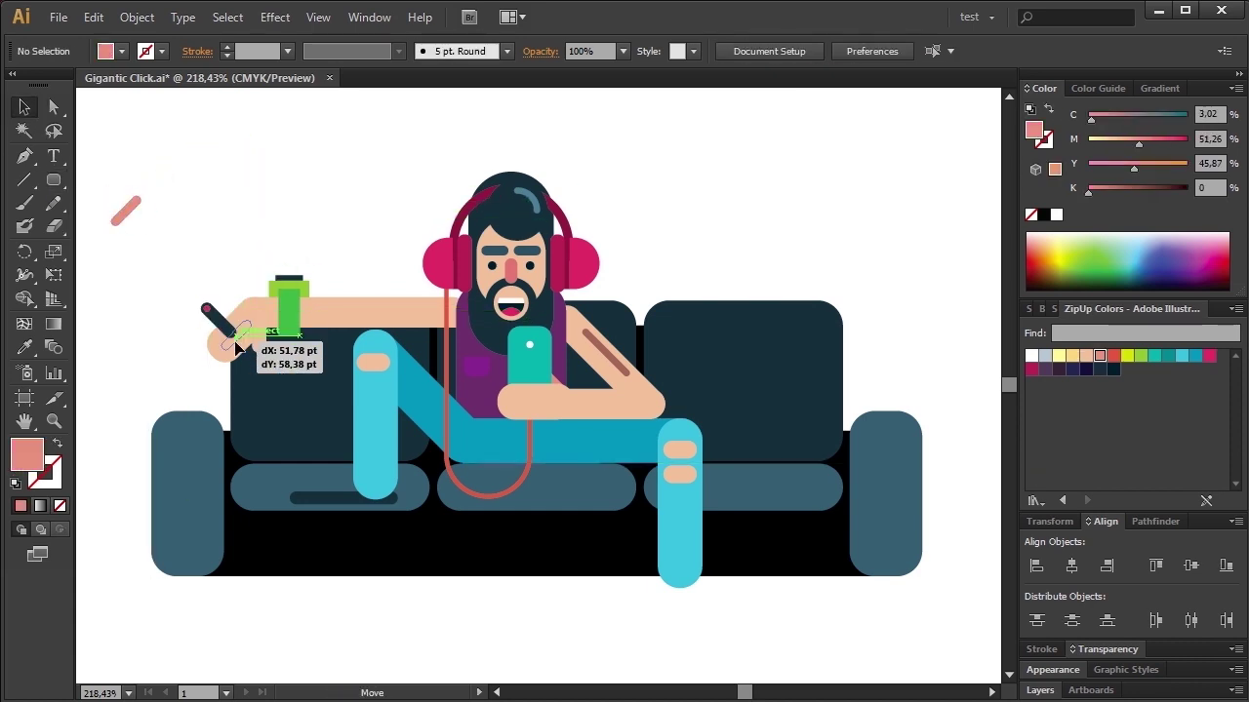
pyautogui.moveTo(185, 156); pyautogui.dragTo(206, 279)
pyautogui.click(1045, 355)
pyautogui.moveTo(200, 215); pyautogui.dragTo(210, 239)
pyautogui.click(53, 180)
pyautogui.click(125, 225)
pyautogui.hotkey('shift', 'Up')
pyautogui.hotkey('shift', 'Up')
pyautogui.hotkey('shift', 'Up')
pyautogui.moveTo(53, 180); pyautogui.dragTo(224, 201)
# Draw a pink cushion and lay it diagonally on the couch
pyautogui.moveTo(269, 136); pyautogui.dragTo(325, 295)
pyautogui.click(1210, 355)
pyautogui.press('v')
pyautogui.moveTo(296, 215); pyautogui.dragTo(266, 397)
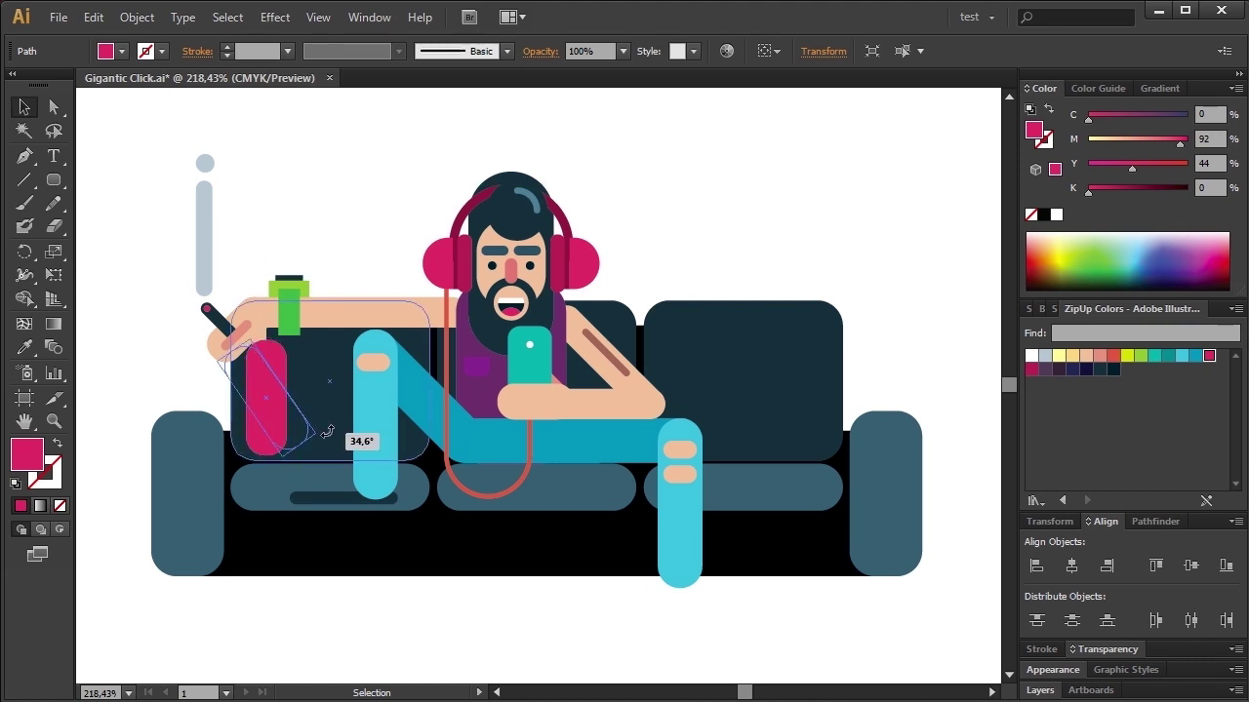
pyautogui.moveTo(328, 432); pyautogui.dragTo(310, 441)
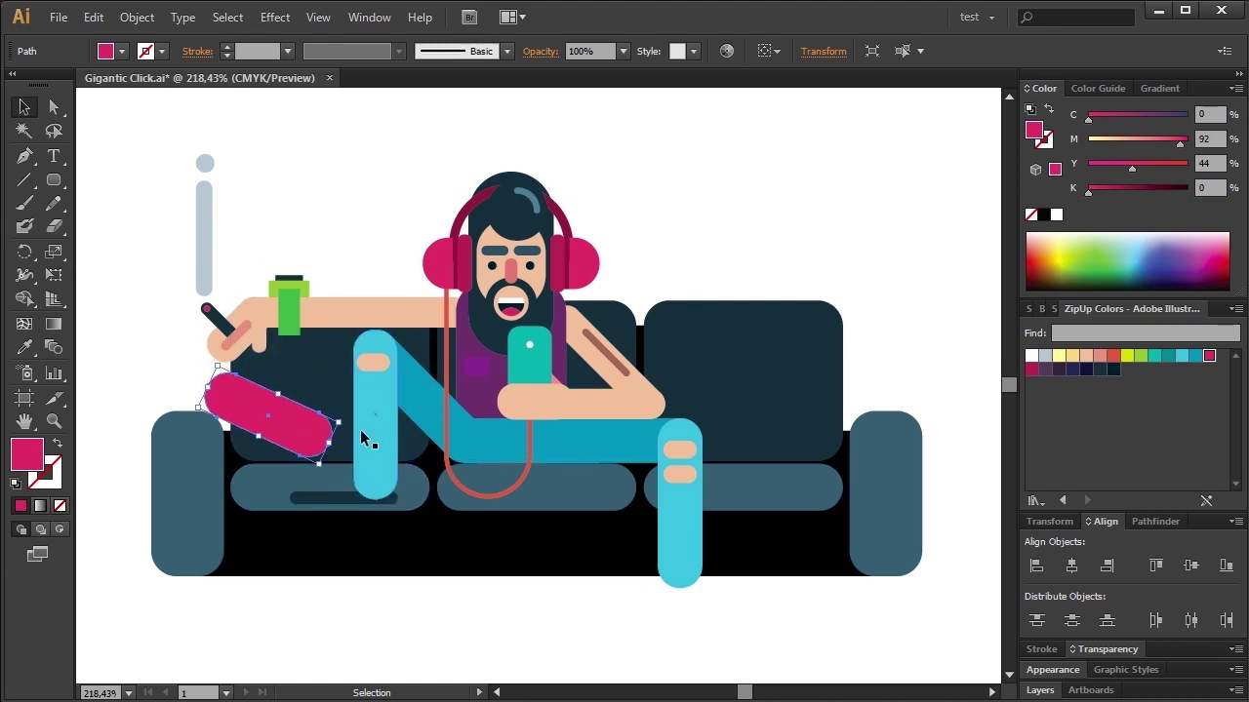
# Duplicate the pink cushion in place, rotate the copy, and set it on the right cushion
pyautogui.hotkey('ctrl', 'c')
pyautogui.hotkey('ctrl', 'f')
pyautogui.moveTo(327, 433)
pyautogui.mouseDown()
pyautogui.moveTo(289, 375)
pyautogui.moveTo(759, 361)
pyautogui.mouseUp()
pyautogui.moveTo(139, 145); pyautogui.dragTo(586, 501)
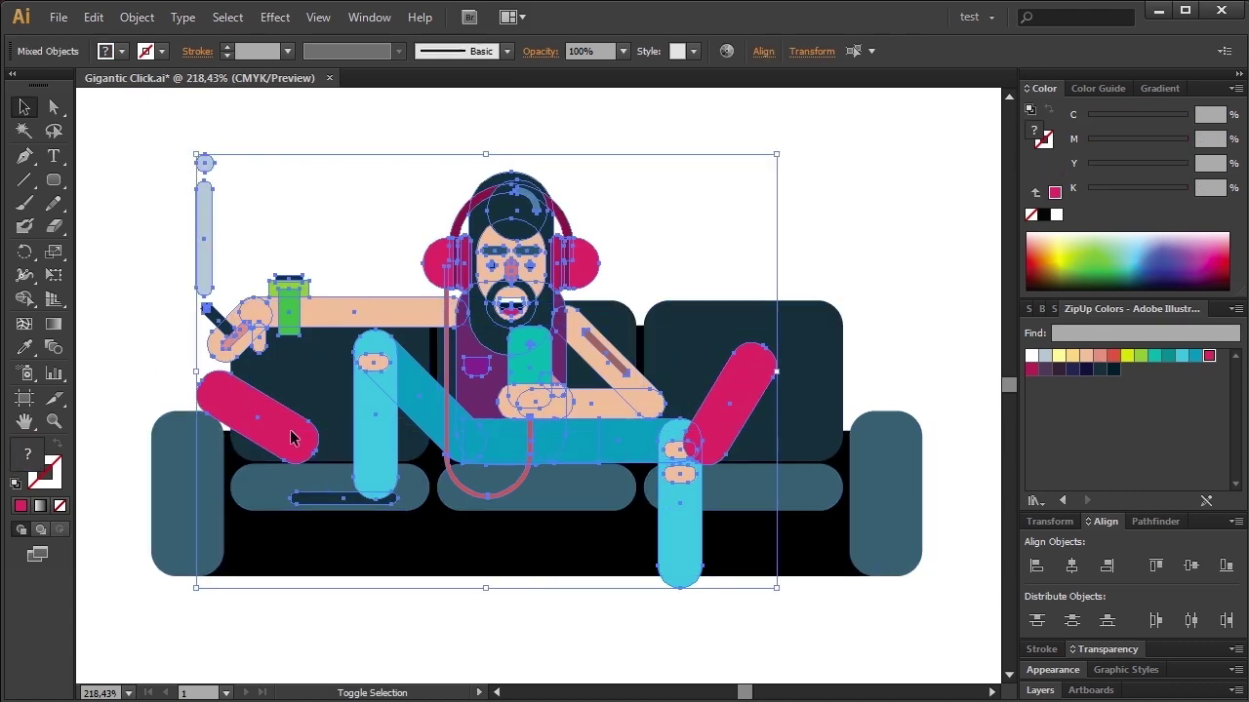
# Draw a pillow on the couch's right end and add a thin stripe to it
pyautogui.press('v')
pyautogui.moveTo(689, 224); pyautogui.dragTo(803, 367)
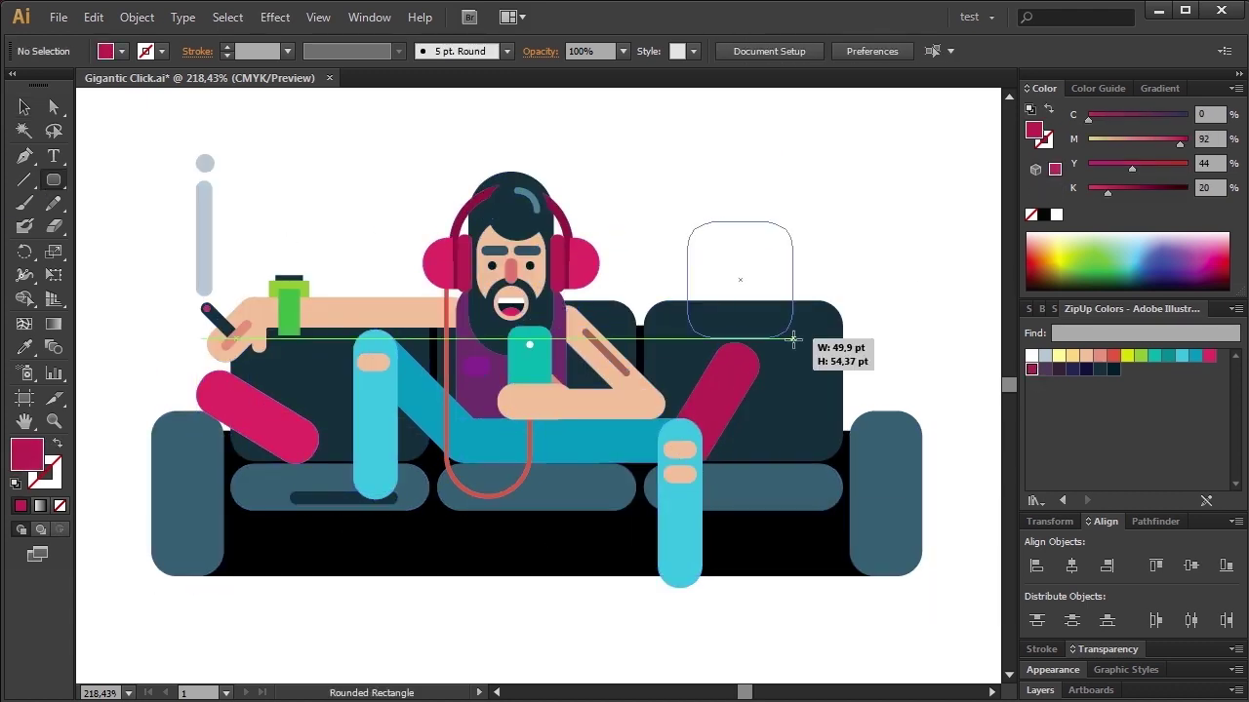
pyautogui.press('v')
pyautogui.moveTo(782, 323); pyautogui.dragTo(819, 435)
pyautogui.click(874, 250)
pyautogui.click(54, 179)
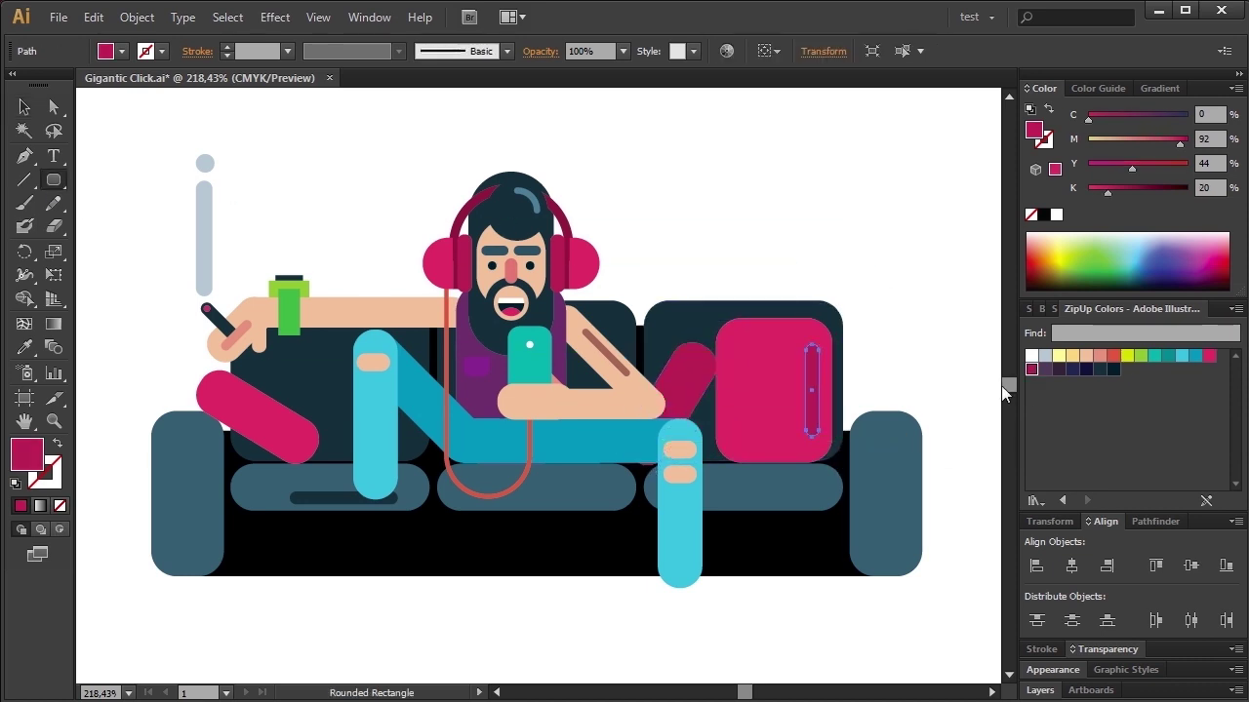
pyautogui.moveTo(53, 180); pyautogui.dragTo(102, 180)
# Add a small navy button circle to the sofa
pyautogui.press('i')
pyautogui.moveTo(292, 213)
pyautogui.mouseDown()
pyautogui.moveTo(307, 226)
pyautogui.moveTo(293, 367)
pyautogui.moveTo(318, 401)
pyautogui.moveTo(672, 329)
pyautogui.mouseUp()
pyautogui.press('v')
pyautogui.click(804, 218)
# Shrink all the artwork and draw a pale yellow rounded bar with a copy below it
pyautogui.hotkey('ctrl', 'a')
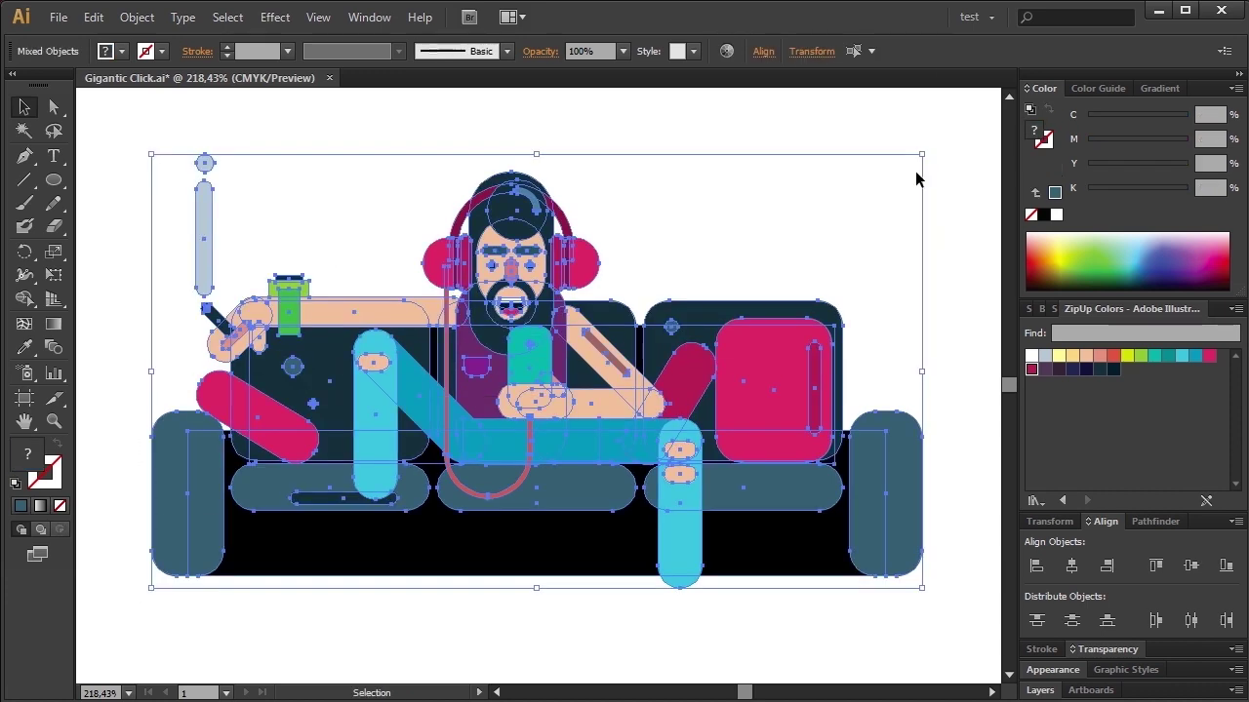
pyautogui.moveTo(917, 156); pyautogui.dragTo(580, 348)
pyautogui.click(680, 437)
pyautogui.moveTo(447, 164); pyautogui.dragTo(782, 199)
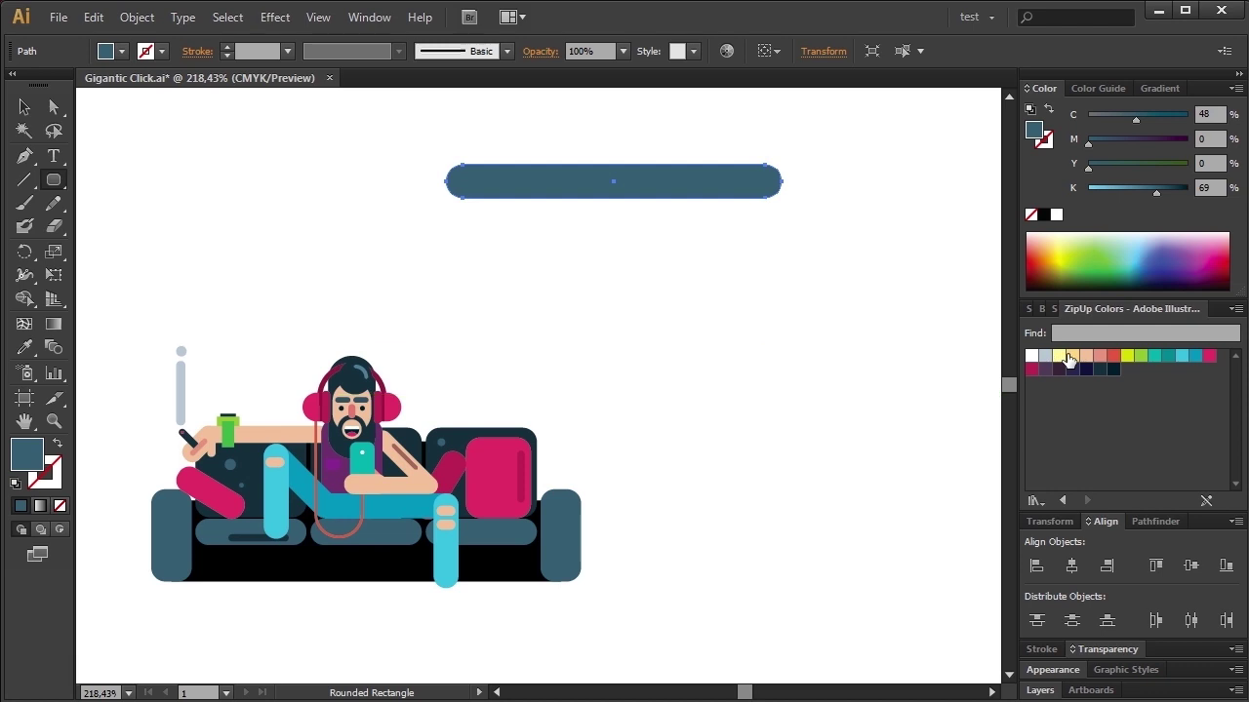
pyautogui.click(1058, 355)
pyautogui.press('v')
pyautogui.moveTo(686, 188)
pyautogui.keyDown('alt'); pyautogui.mouseDown()
pyautogui.moveTo(686, 220)
pyautogui.moveTo(396, 231)
pyautogui.mouseUp(); pyautogui.keyUp('alt')
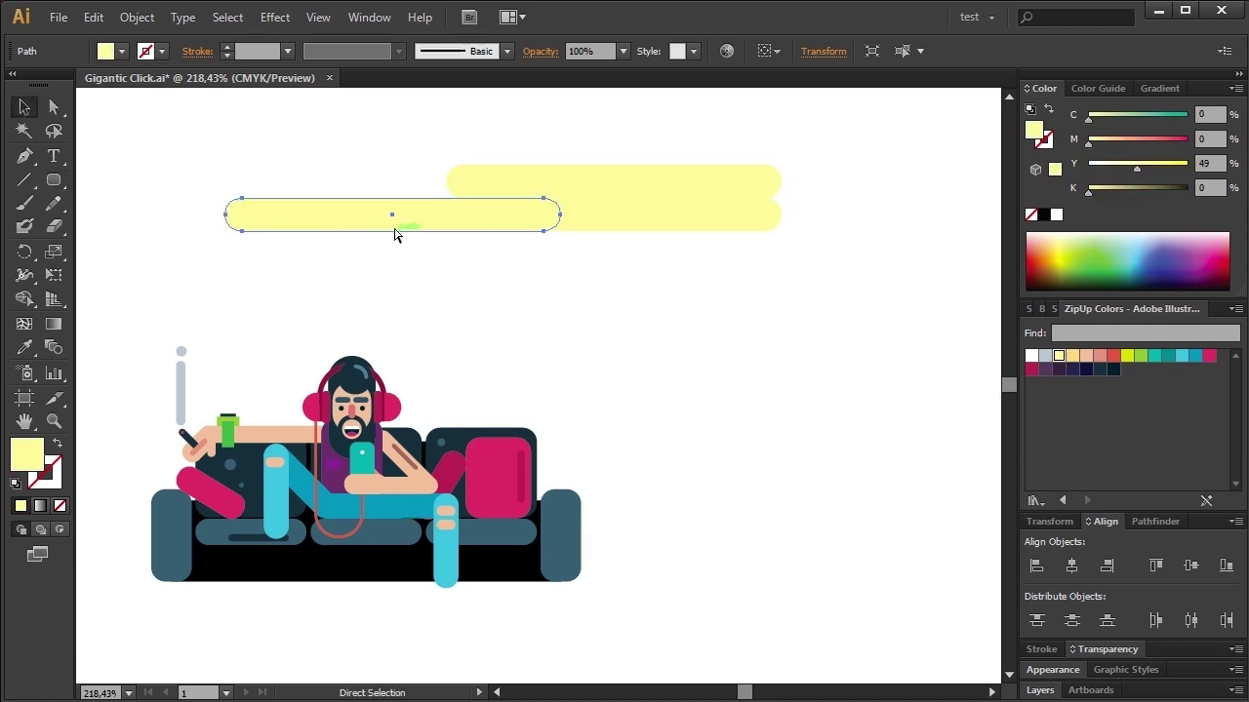
# Ungroup the yellow bars, then duplicate and resize them into four rows
pyautogui.rightClick(657, 237)
pyautogui.click(683, 343)
pyautogui.keyDown('alt'); pyautogui.moveTo(632, 189); pyautogui.dragTo(632, 223); pyautogui.keyUp('alt')
pyautogui.moveTo(712, 362)
pyautogui.mouseDown()
pyautogui.moveTo(610, 186)
pyautogui.moveTo(633, 315)
pyautogui.mouseUp()
pyautogui.moveTo(755, 446); pyautogui.dragTo(689, 274)
pyautogui.moveTo(813, 426); pyautogui.dragTo(605, 162)
pyautogui.moveTo(806, 202); pyautogui.dragTo(749, 203)
pyautogui.moveTo(786, 404); pyautogui.dragTo(586, 264)
pyautogui.click(683, 419)
# Stagger the rows into a cloud, enlarge it and send it to the back behind the sofa
pyautogui.moveTo(517, 186); pyautogui.dragTo(554, 186)
pyautogui.moveTo(526, 259); pyautogui.dragTo(501, 259)
pyautogui.moveTo(605, 299); pyautogui.dragTo(622, 298)
pyautogui.moveTo(809, 121); pyautogui.dragTo(553, 333)
pyautogui.moveTo(634, 224); pyautogui.dragTo(584, 457)
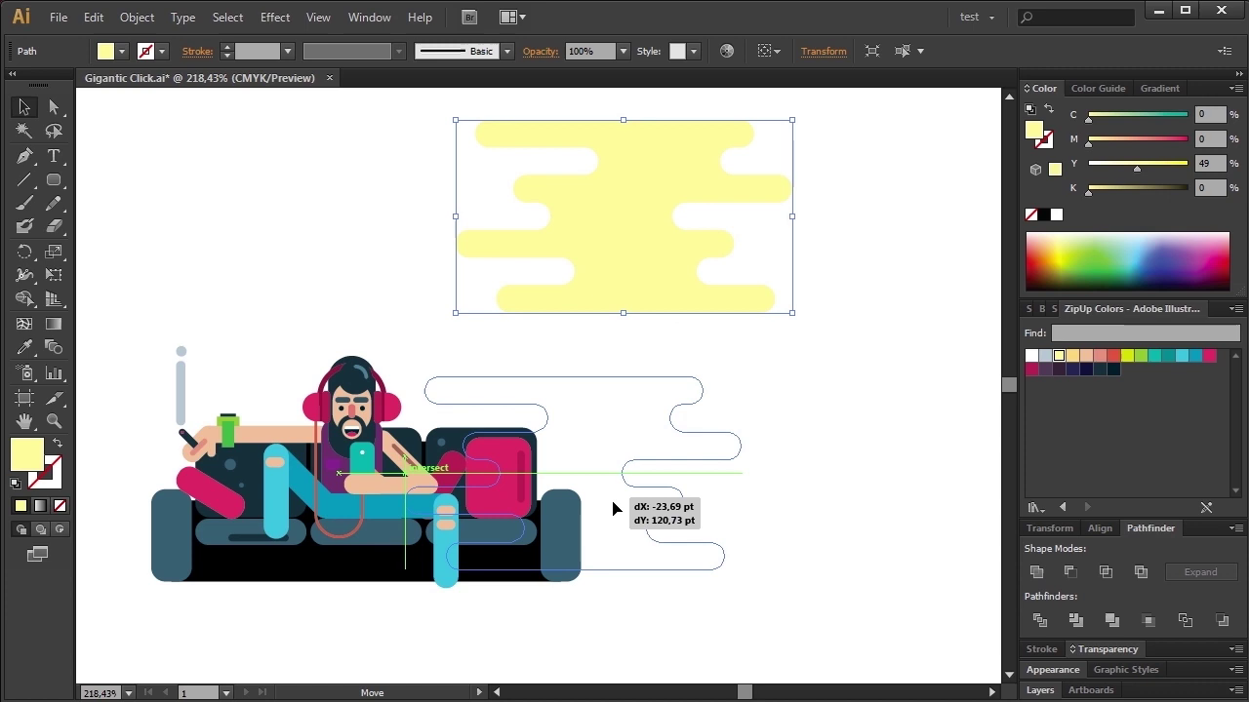
pyautogui.moveTo(404, 354); pyautogui.dragTo(279, 280)
pyautogui.hotkey('ctrl', 'shift', '[')
pyautogui.click(666, 414)
pyautogui.moveTo(632, 374); pyautogui.dragTo(432, 374)
pyautogui.moveTo(631, 251); pyautogui.dragTo(209, 576)
pyautogui.moveTo(521, 371); pyautogui.dragTo(577, 371)
# Reflect a copy of the cloud horizontally, colour it orange and shift it right
pyautogui.moveTo(401, 335); pyautogui.dragTo(429, 334)
pyautogui.rightClick(470, 324)
pyautogui.click(702, 619)
pyautogui.click(1011, 513)
pyautogui.click(1072, 355)
pyautogui.rightClick(392, 314)
pyautogui.press('Escape')
pyautogui.moveTo(497, 414); pyautogui.dragTo(762, 371)
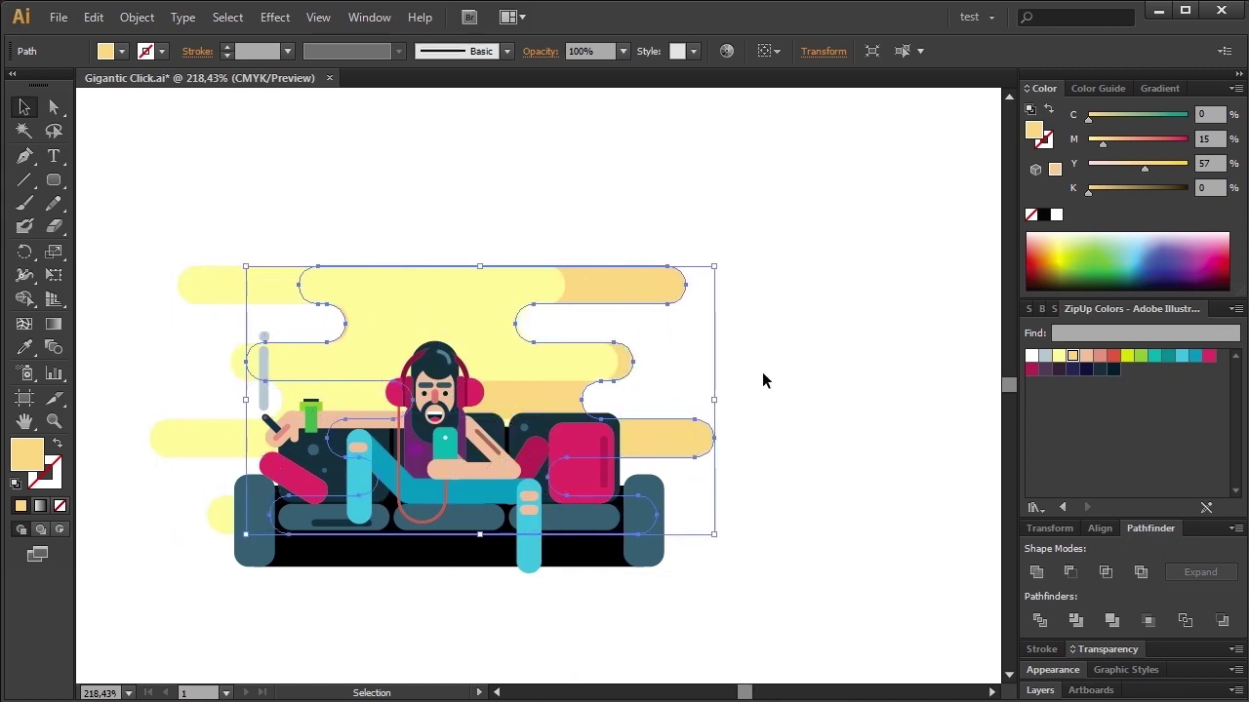
pyautogui.click(762, 371)
# Draw a small orange circle above the cloud
pyautogui.press('l')
pyautogui.press('v')
pyautogui.moveTo(222, 168)
pyautogui.mouseDown()
pyautogui.moveTo(289, 234)
pyautogui.moveTo(389, 201)
pyautogui.mouseUp()
# Add vertical and horizontal clock hands centred in the orange circle and move the clock onto the cloud
pyautogui.moveTo(423, 167); pyautogui.dragTo(436, 156)
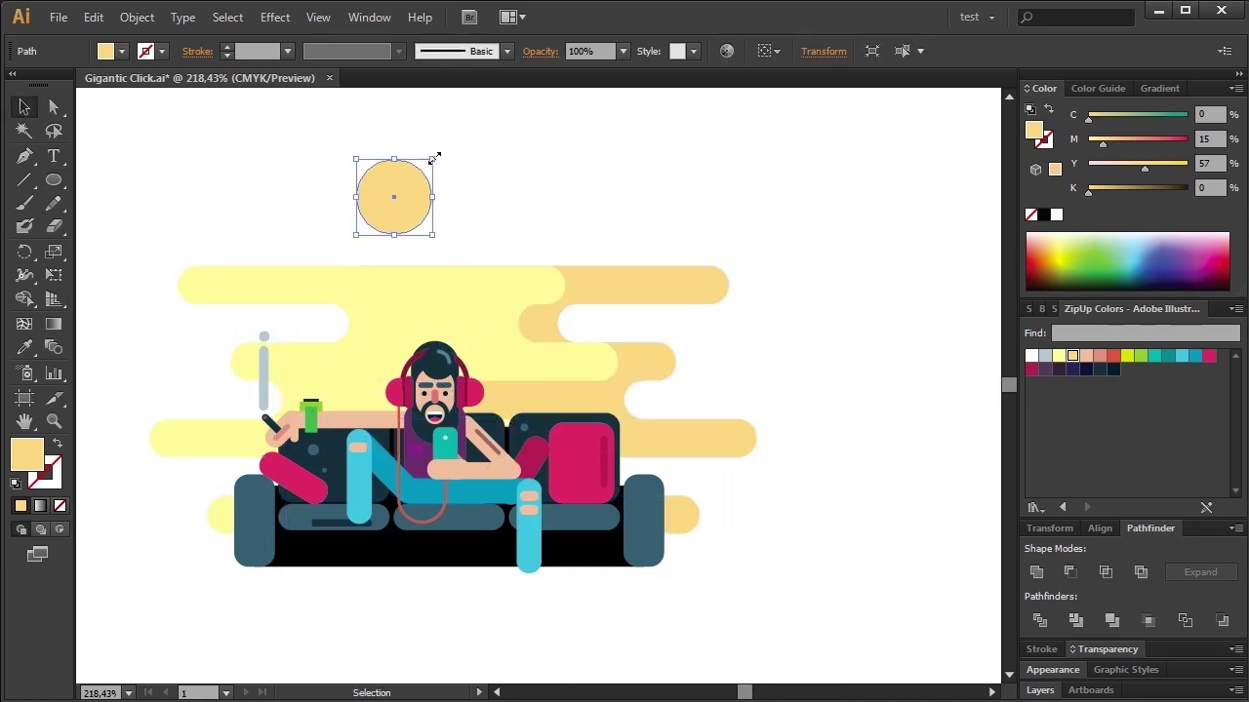
pyautogui.click(54, 107)
pyautogui.press('v')
pyautogui.moveTo(209, 147)
pyautogui.mouseDown()
pyautogui.moveTo(182, 172)
pyautogui.moveTo(402, 195)
pyautogui.mouseUp()
pyautogui.click(1102, 528)
pyautogui.click(1155, 521)
pyautogui.moveTo(342, 147); pyautogui.dragTo(431, 242)
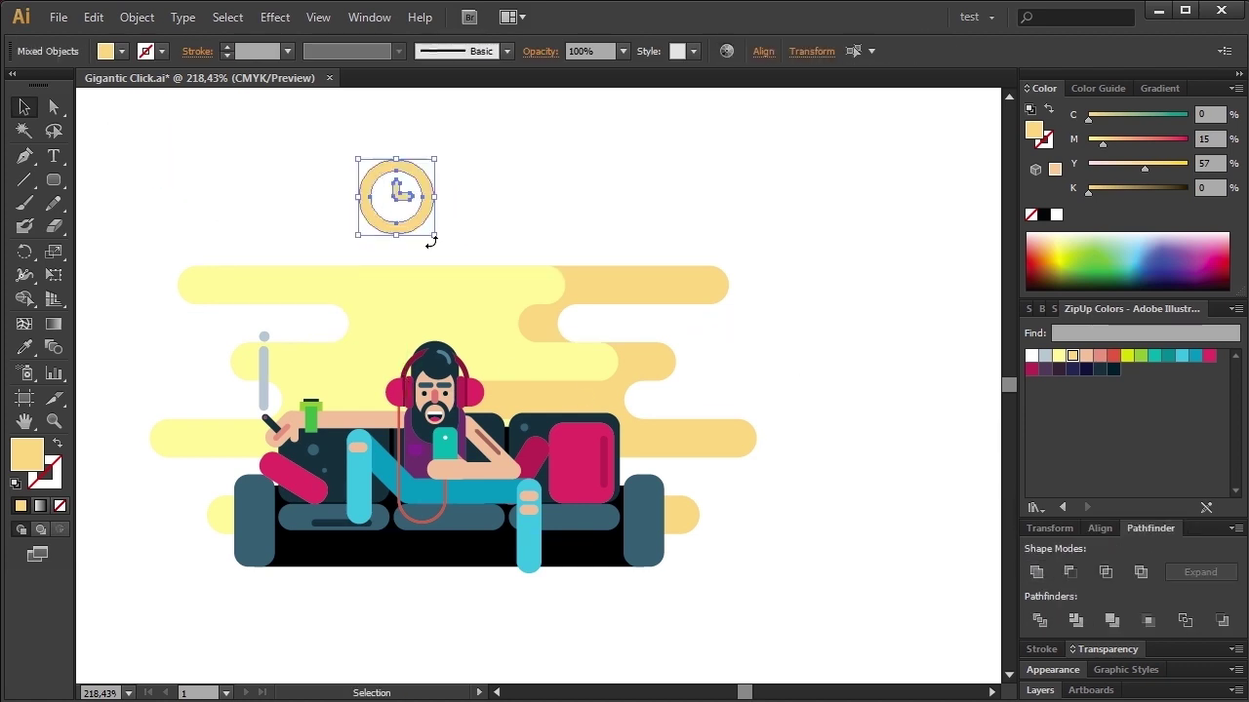
pyautogui.moveTo(410, 185); pyautogui.dragTo(401, 304)
pyautogui.click(472, 190)
# Unite rounded bars into a hash symbol and place several copies on the cloud
pyautogui.click(57, 182)
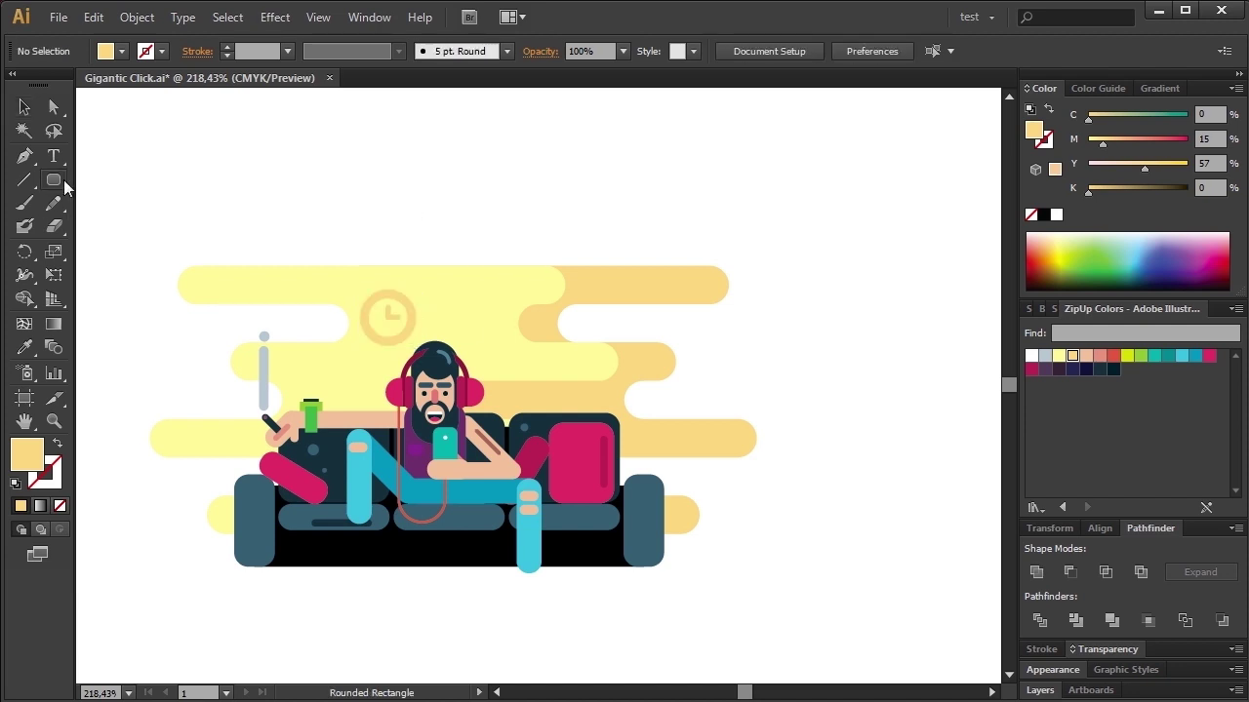
pyautogui.moveTo(289, 142); pyautogui.dragTo(309, 212)
pyautogui.press('v')
pyautogui.click(1036, 572)
pyautogui.moveTo(333, 164); pyautogui.dragTo(487, 310)
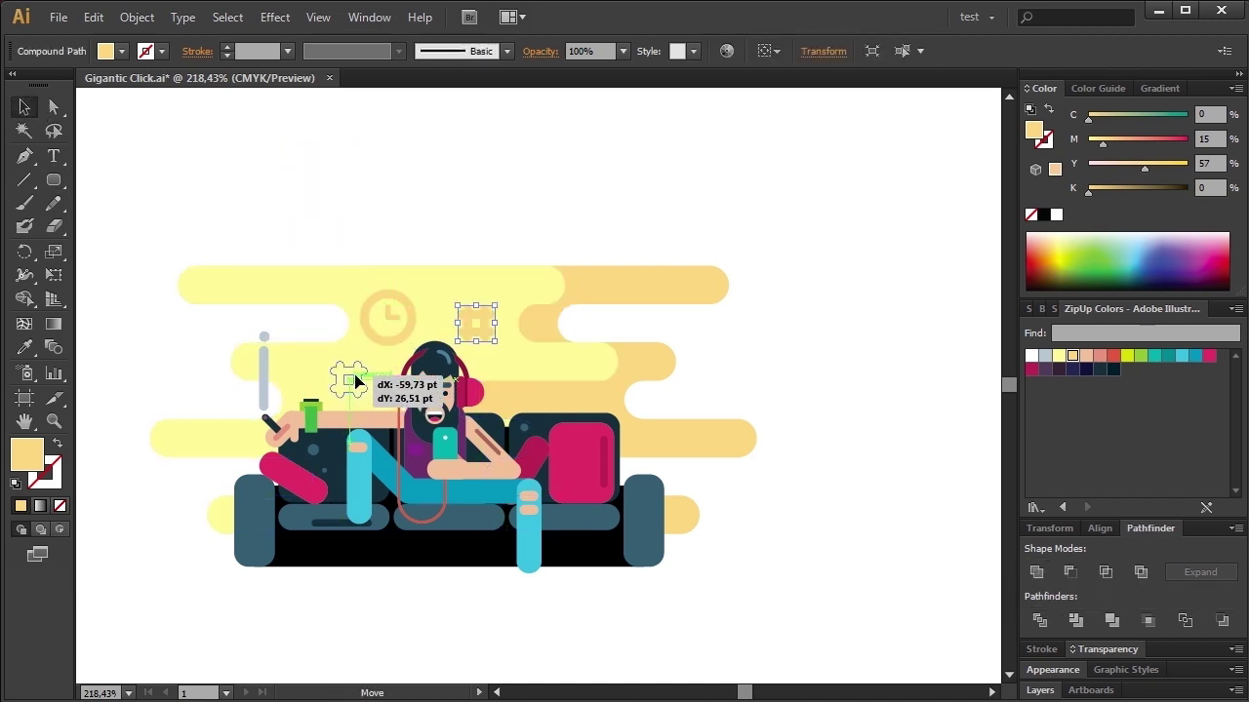
pyautogui.moveTo(356, 382); pyautogui.dragTo(357, 380)
pyautogui.moveTo(534, 401)
pyautogui.mouseDown()
pyautogui.moveTo(519, 401)
pyautogui.moveTo(549, 329)
pyautogui.mouseUp()
# Draw small orange dots and scatter copies across the cloud
pyautogui.hotkey('ctrl', 'shift', 'a')
pyautogui.press('l')
pyautogui.moveTo(429, 279); pyautogui.dragTo(443, 293)
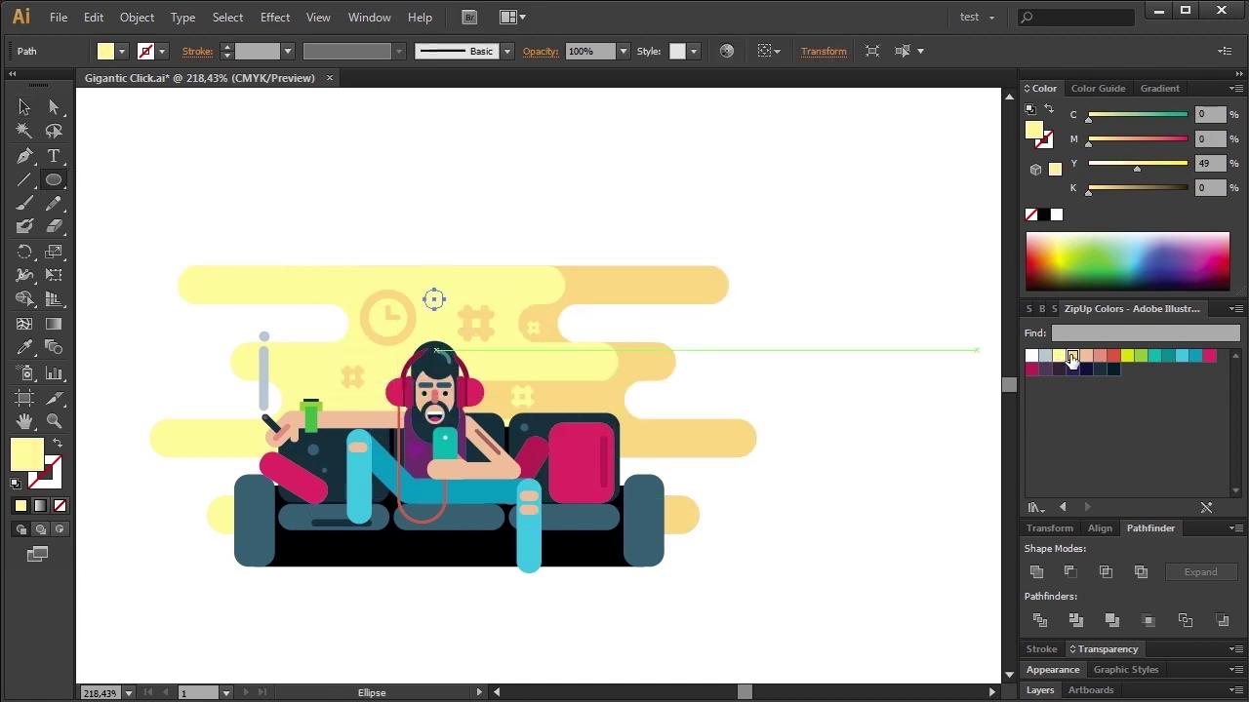
pyautogui.press('v')
pyautogui.moveTo(312, 365); pyautogui.dragTo(597, 395)
# Zoom in on the finished illustration
pyautogui.hotkey('ctrl', 'shift', 'a')
pyautogui.press('z')
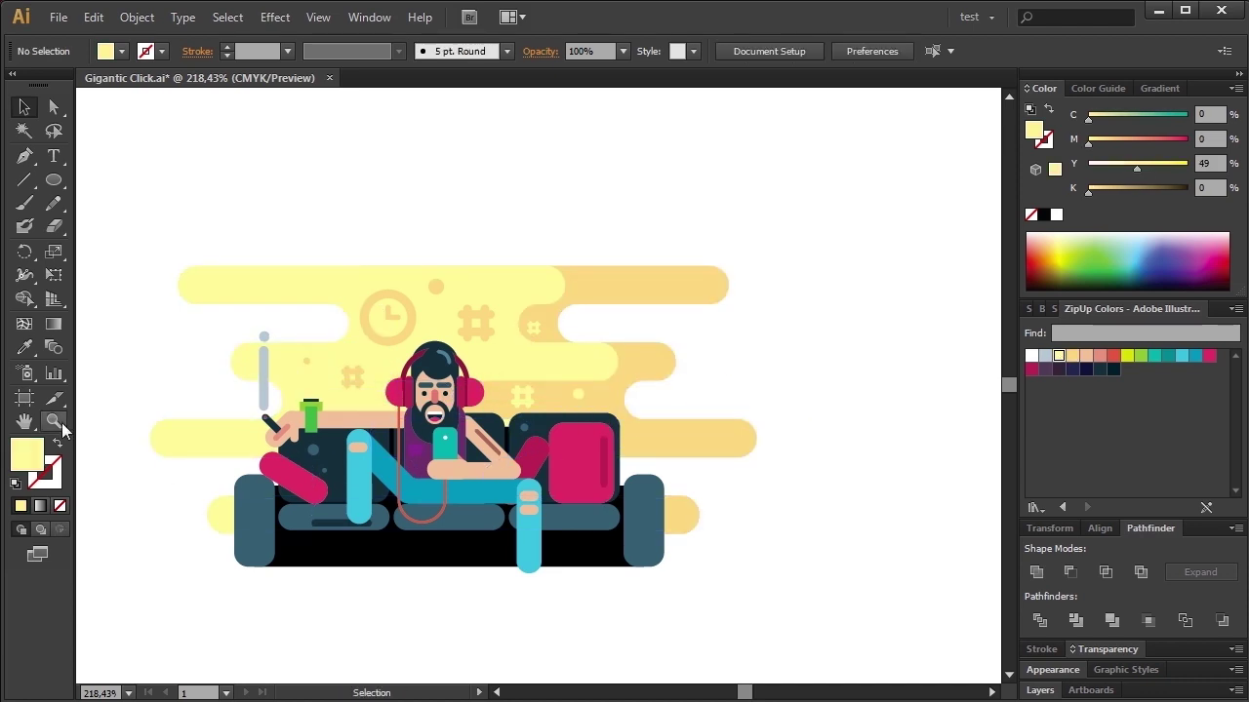
pyautogui.moveTo(281, 482); pyautogui.dragTo(894, 592)
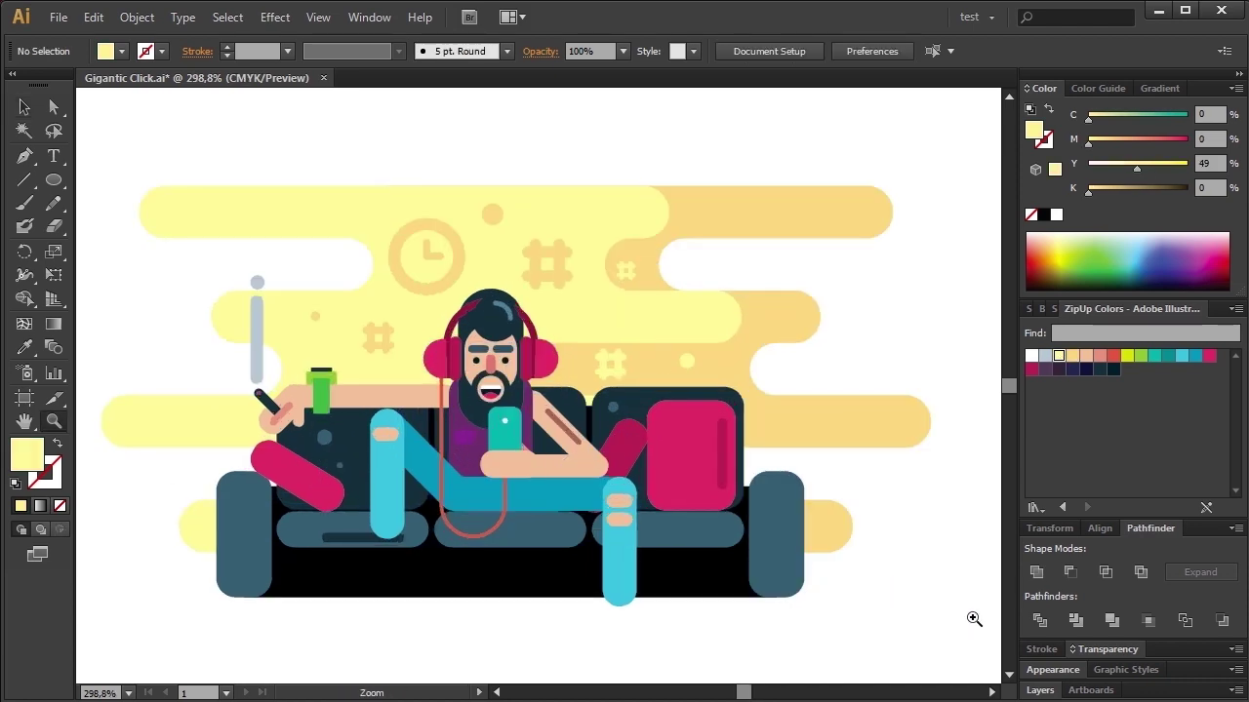